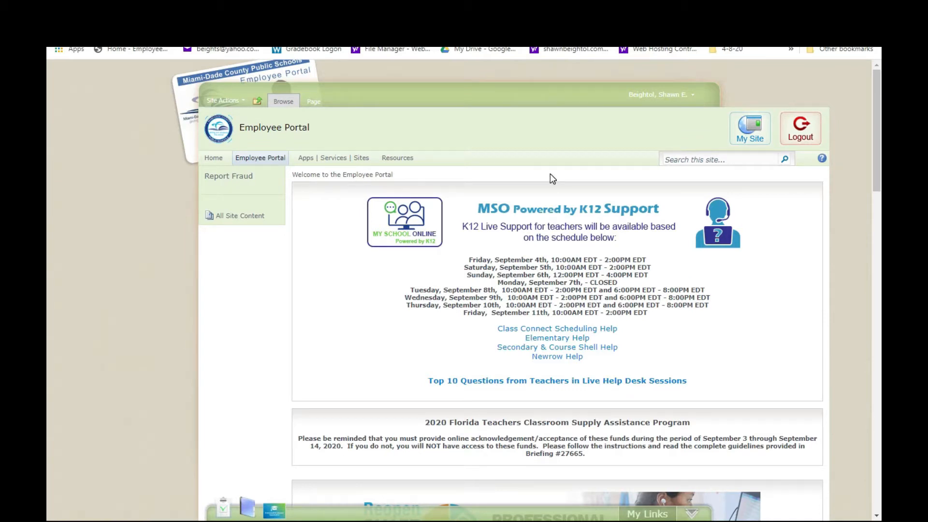
Open Office 365 from the Employee Portal and launch Microsoft Teams
{"action": "scroll", "coordinate": [581, 286], "scroll_direction": "down", "scroll_amount": 10}
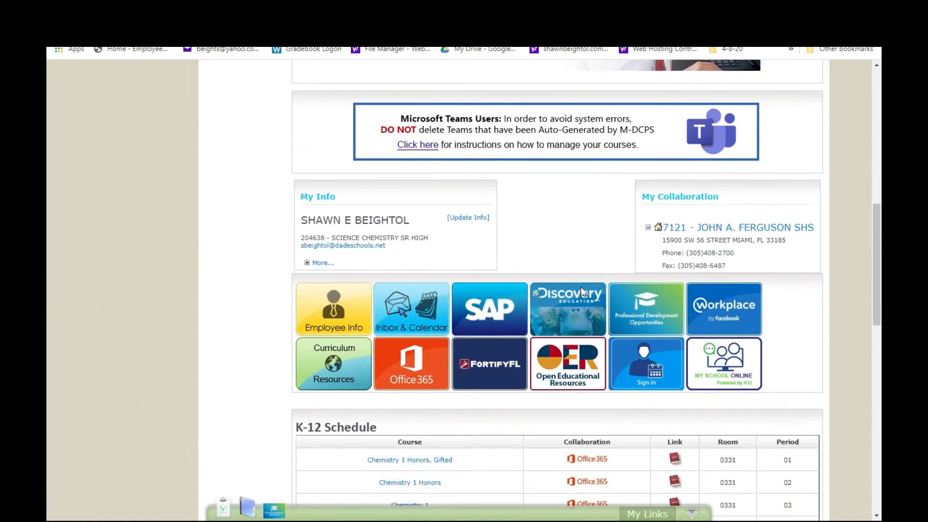
{"action": "scroll", "coordinate": [580, 286], "scroll_direction": "down", "scroll_amount": 2}
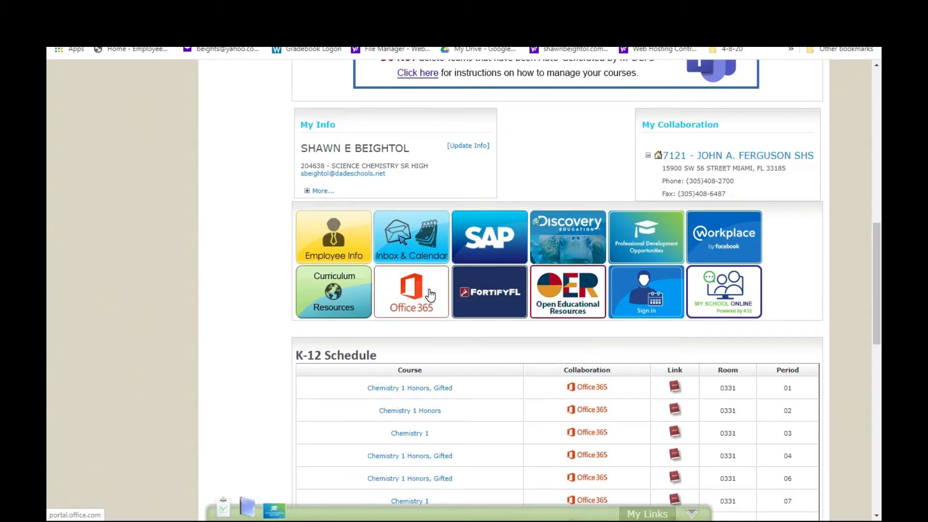
{"action": "left_click", "coordinate": [430, 294]}
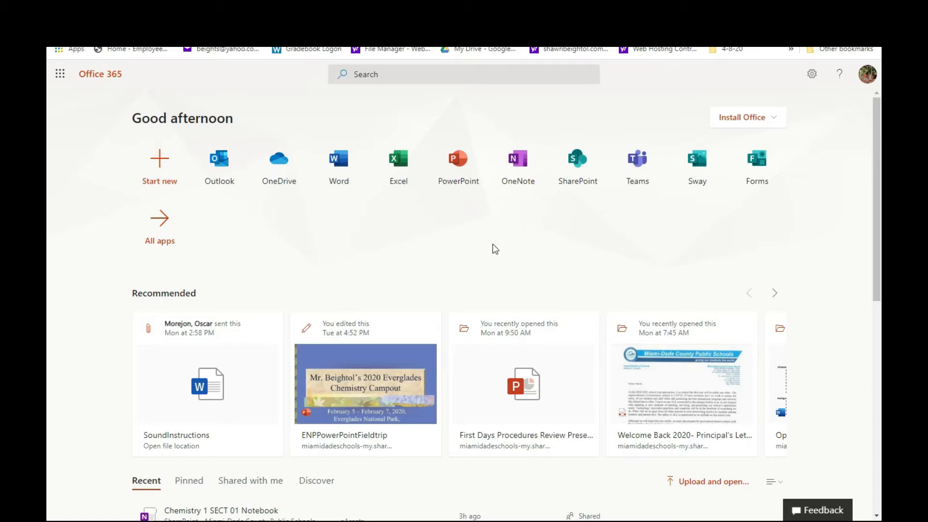
{"action": "left_click", "coordinate": [638, 161]}
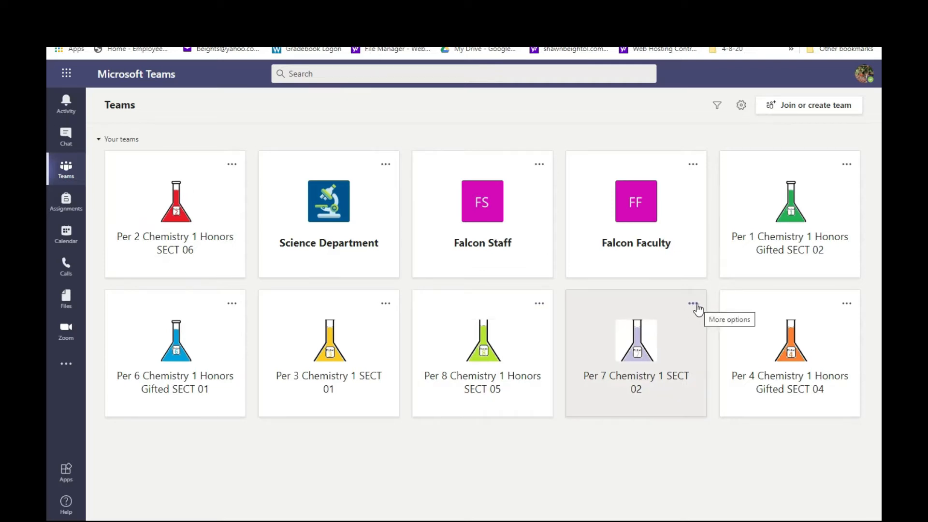
View the editable class details of the Per 7 Chemistry 1 SECT 02 team
{"action": "left_click", "coordinate": [692, 306]}
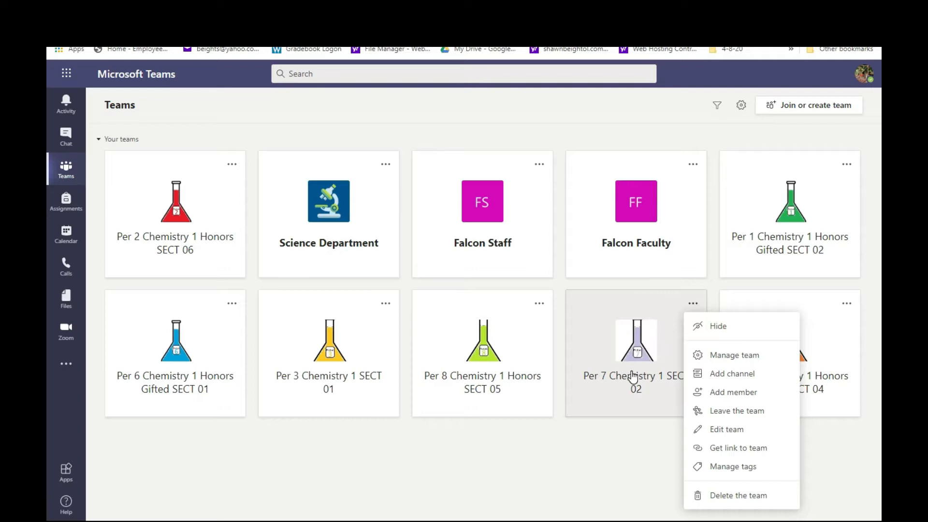
{"action": "left_click", "coordinate": [734, 430]}
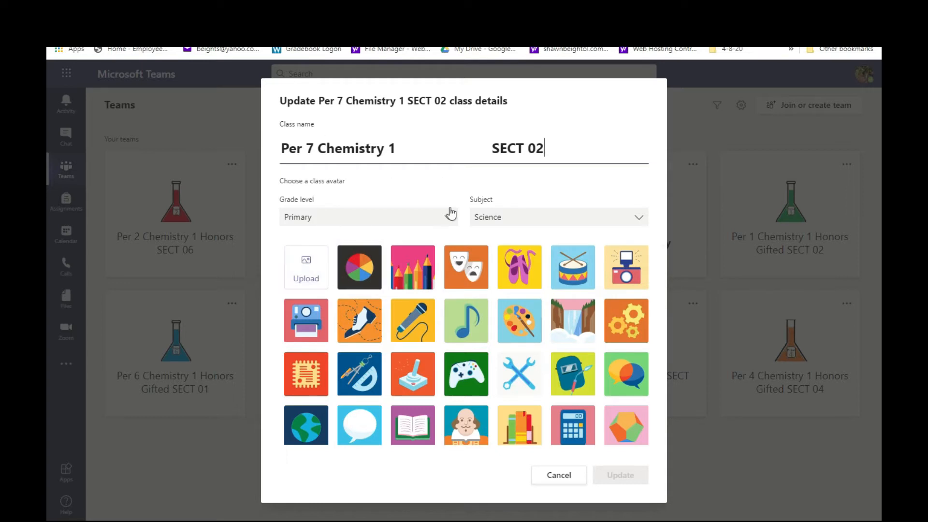
{"action": "left_click", "coordinate": [557, 476]}
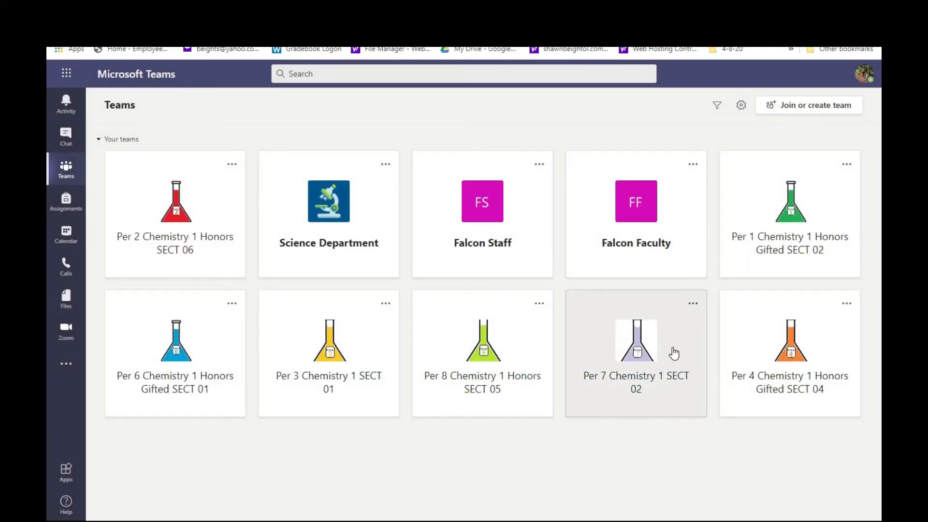
Open the Class Notebook of the Per 7 Chemistry 1 SECT 02 team in the OneNote desktop app
{"action": "left_click", "coordinate": [673, 353]}
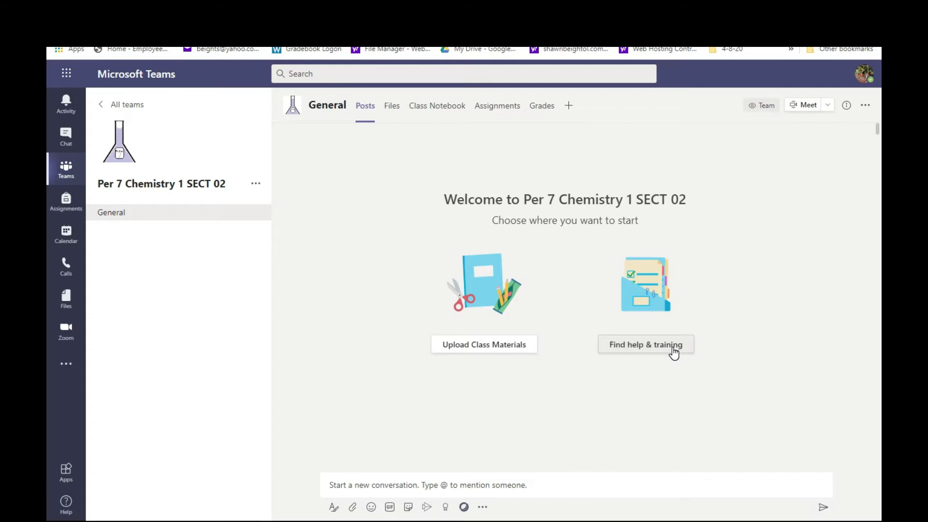
{"action": "left_click", "coordinate": [433, 108]}
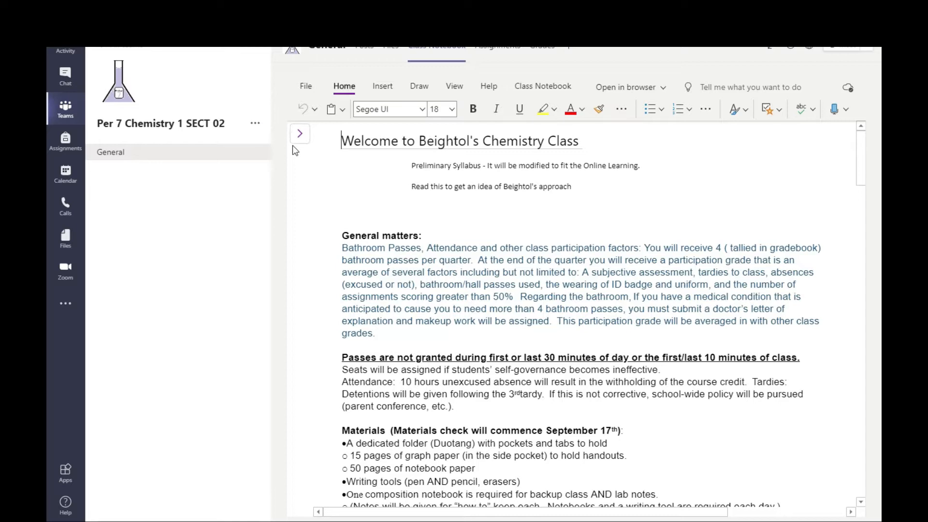
{"action": "left_click", "coordinate": [303, 86]}
{"action": "left_click", "coordinate": [460, 166]}
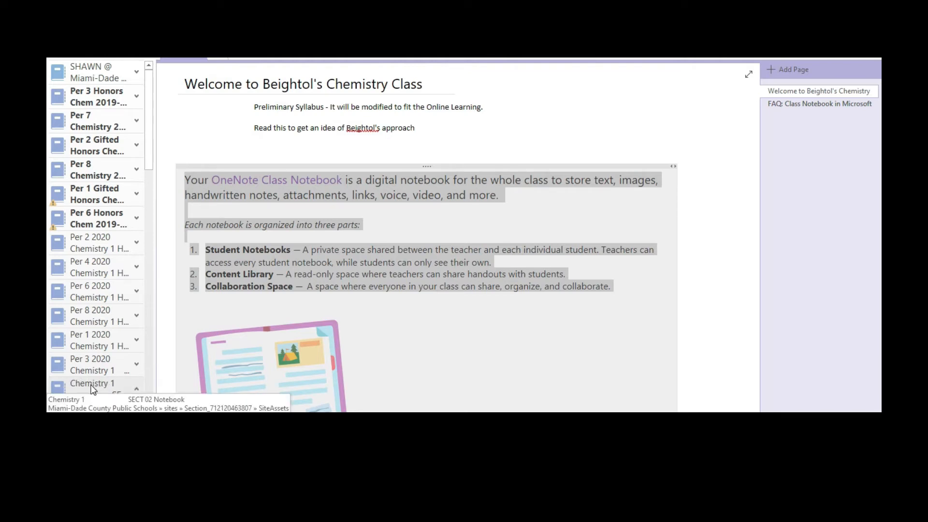
Add "Per 7 2020" to the start of the Chemistry 1 SECT 02 notebook's display name
{"action": "right_click", "coordinate": [92, 386]}
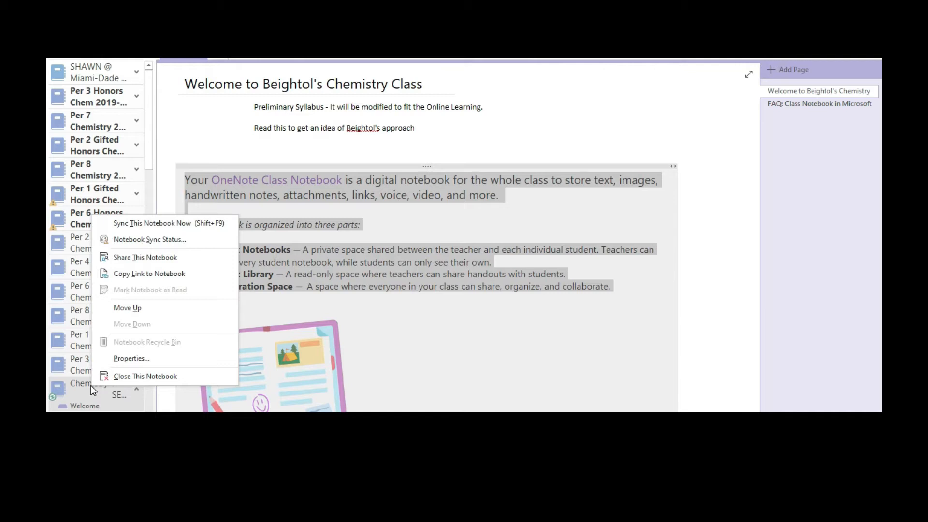
{"action": "left_click", "coordinate": [124, 360]}
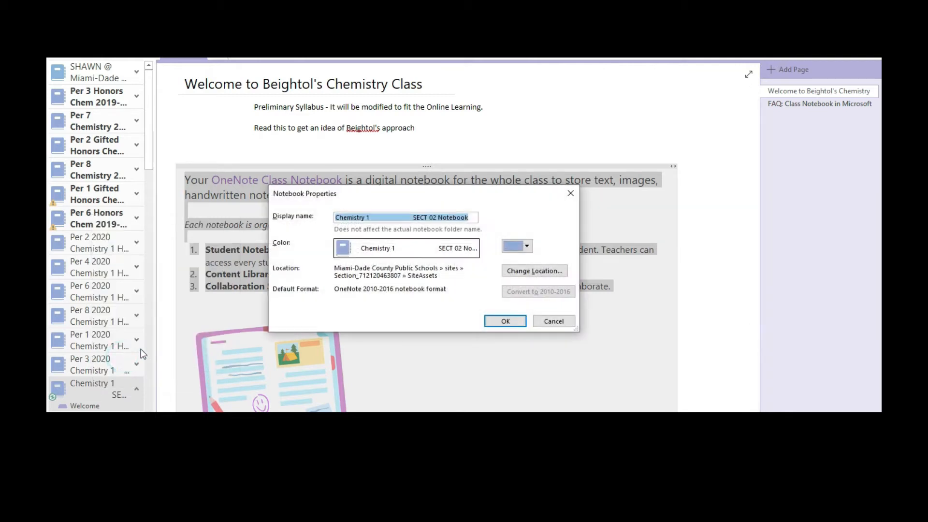
{"action": "left_click", "coordinate": [338, 218]}
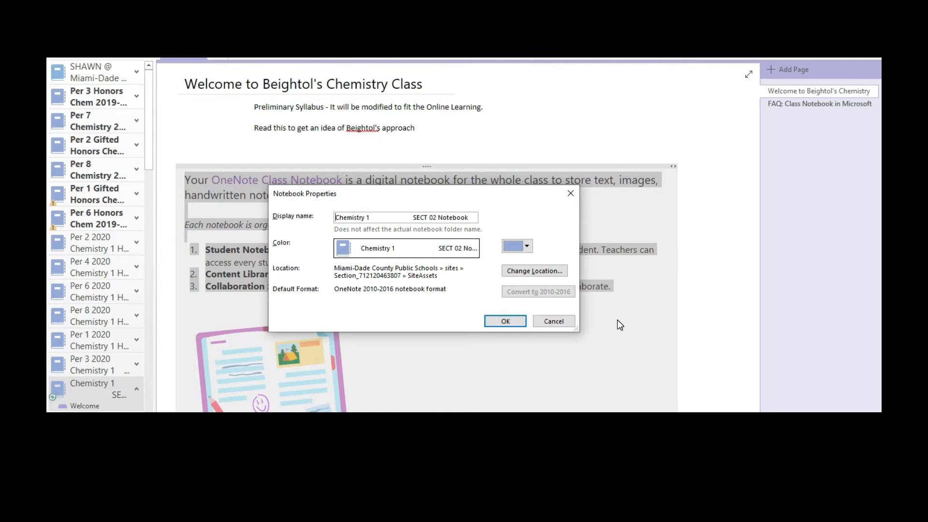
{"action": "type", "text": "Per 7 "}
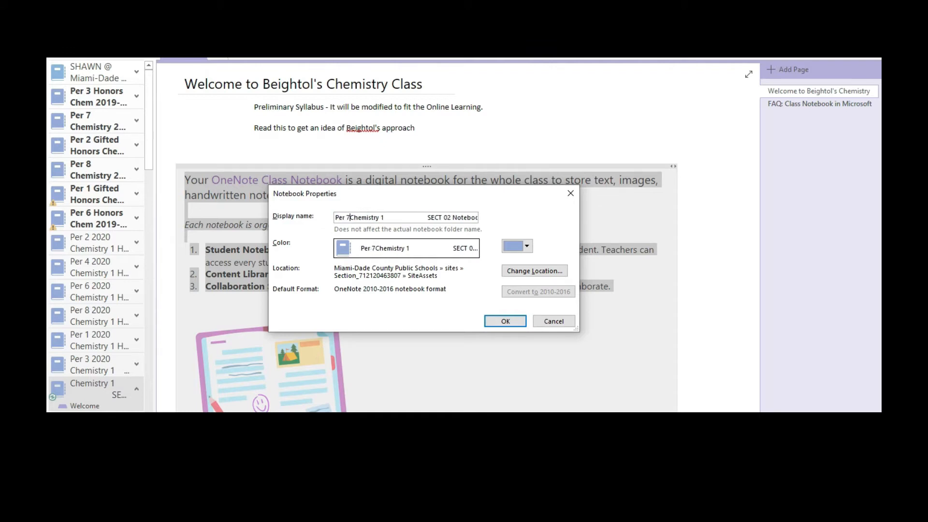
{"action": "type", "text": "2020"}
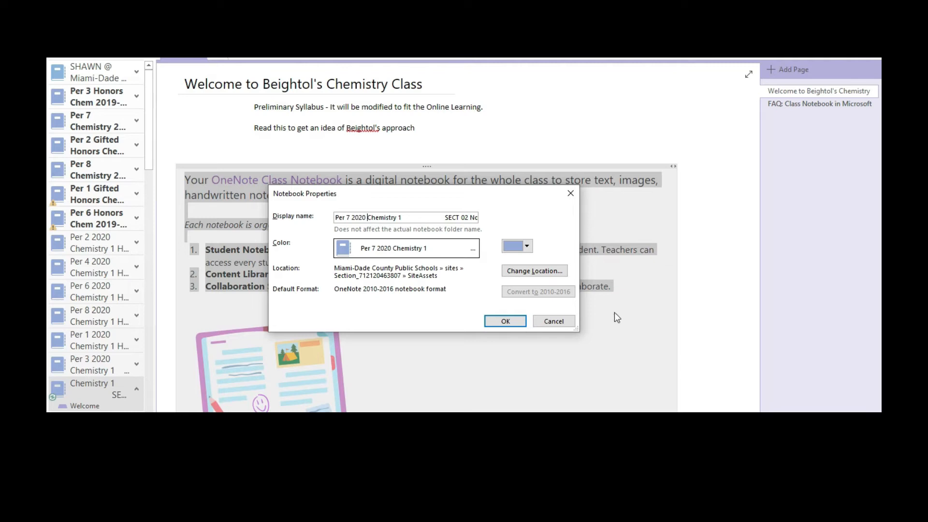
{"action": "left_click", "coordinate": [507, 326]}
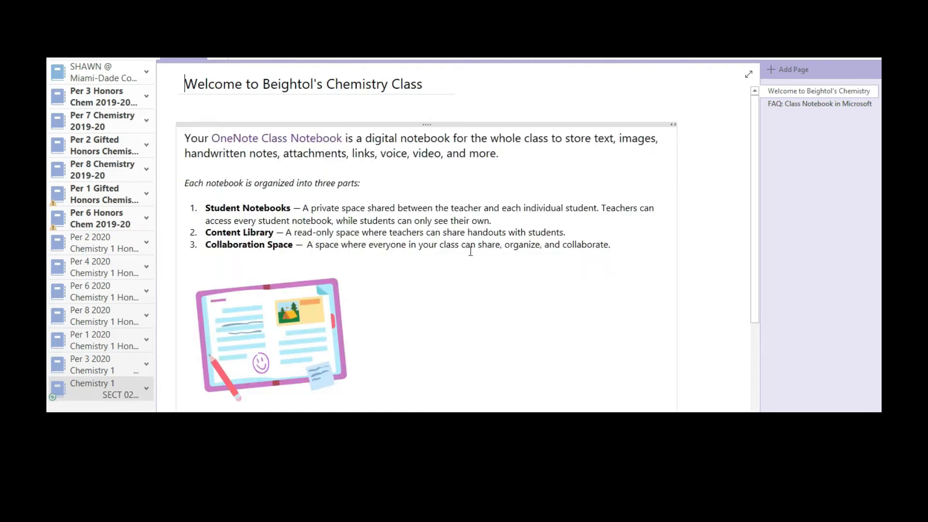
Copy the whole preliminary syllabus note from the Welcome page of the Per 3 2020 Chemistry 1 notebook
{"action": "left_click", "coordinate": [145, 364]}
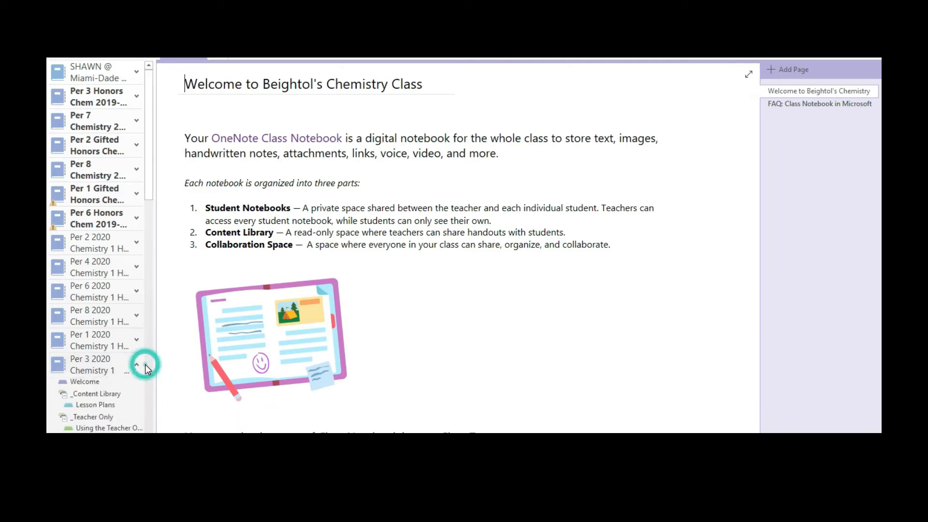
{"action": "left_click", "coordinate": [86, 384]}
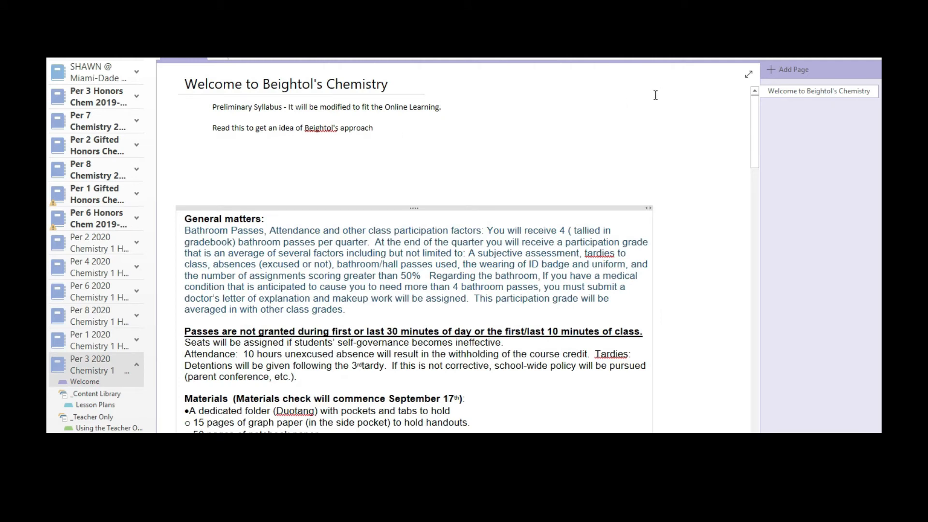
{"action": "triple_click", "coordinate": [232, 107]}
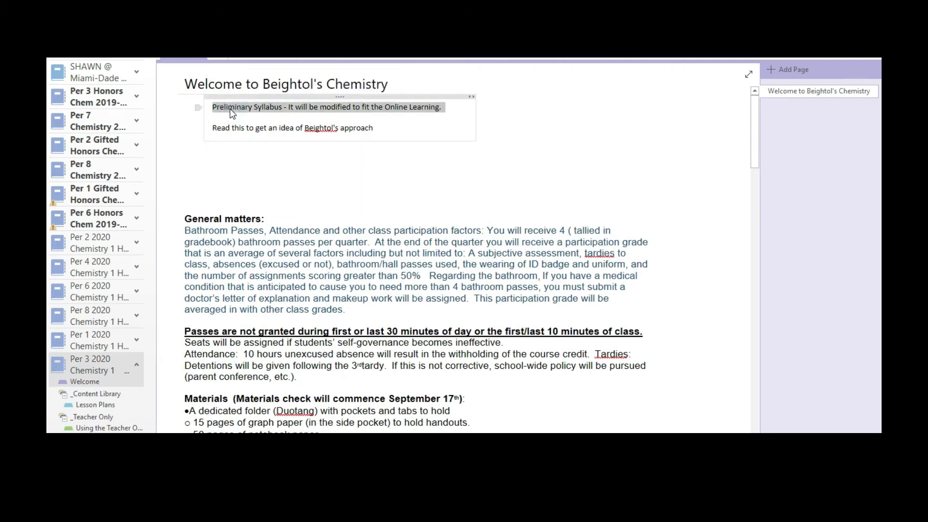
{"action": "key", "text": "ctrl+a"}
{"action": "key", "text": "ctrl+c"}
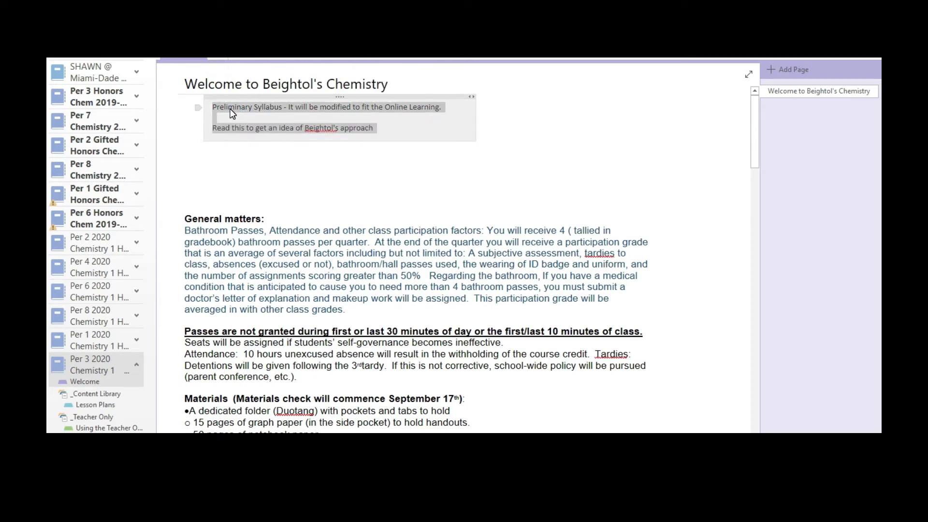
Paste the syllabus note under the title of the Chemistry 1 SECT 02 Welcome page and move the default text block below it
{"action": "left_click", "coordinate": [137, 367]}
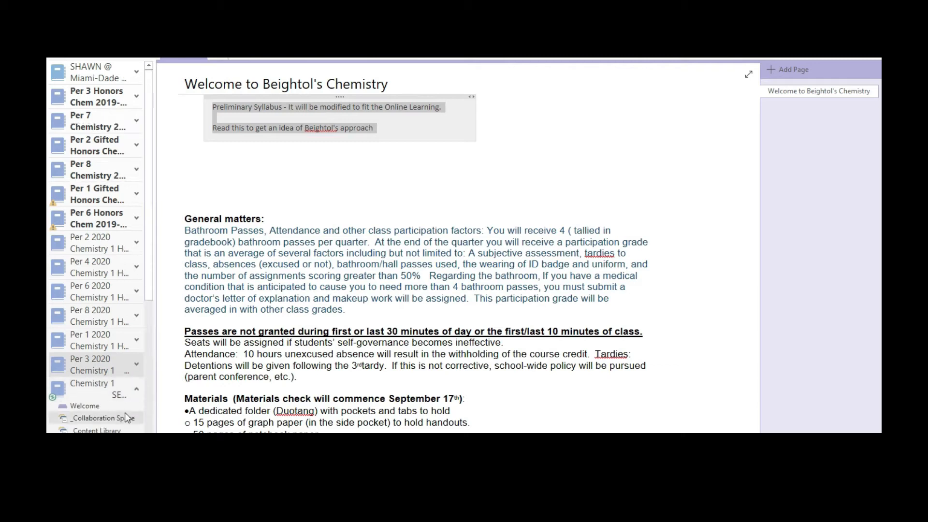
{"action": "left_click", "coordinate": [84, 405]}
{"action": "left_click", "coordinate": [250, 106]}
{"action": "key", "text": "ctrl+v"}
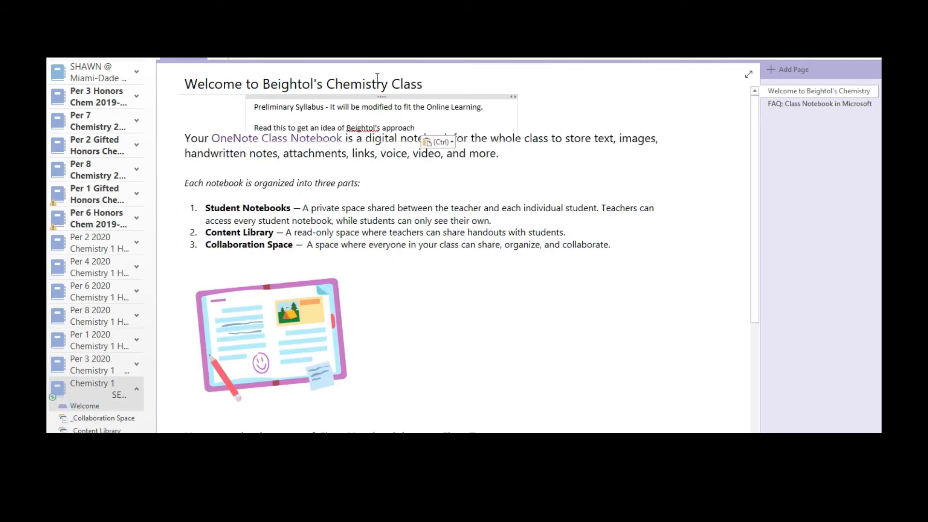
{"action": "left_click_drag", "start_coordinate": [579, 125], "coordinate": [576, 165]}
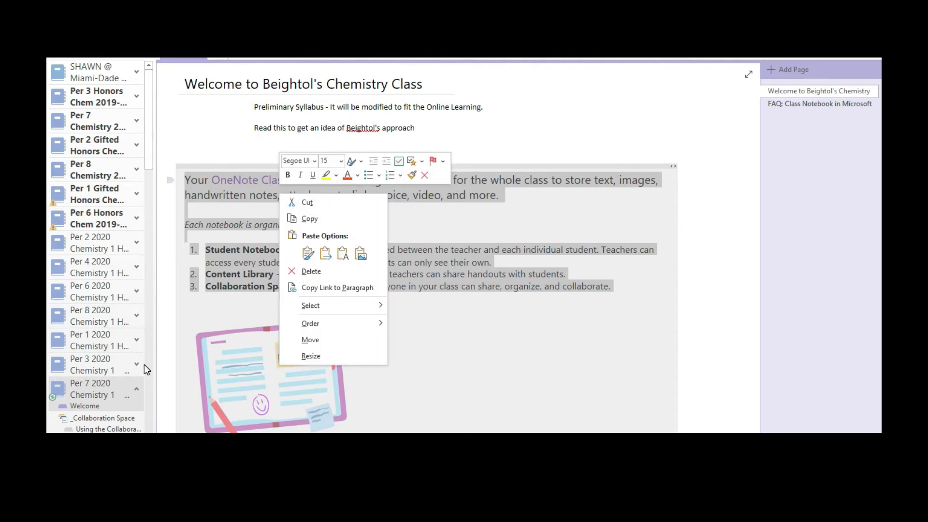
Copy the entire text block starting with "General matters" from the Welcome page of the Per 3 2020 notebook
{"action": "left_click", "coordinate": [136, 364]}
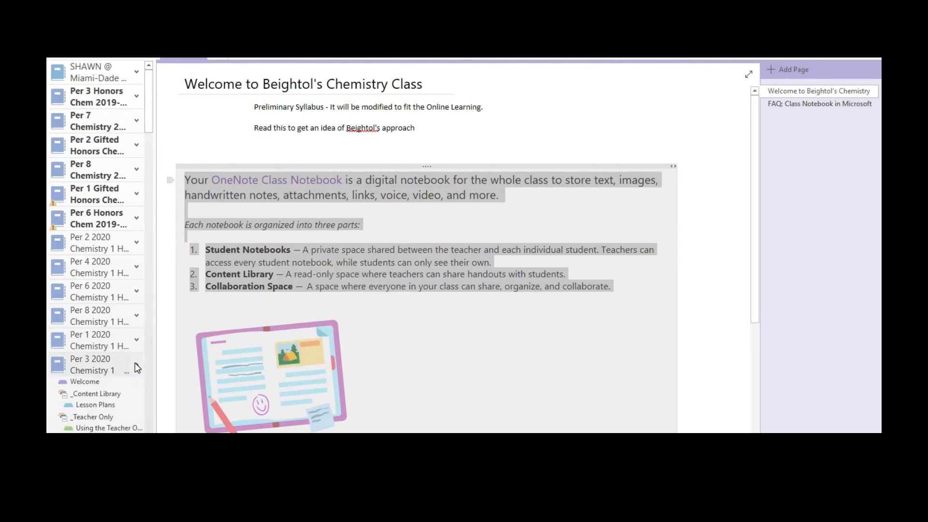
{"action": "left_click", "coordinate": [92, 380]}
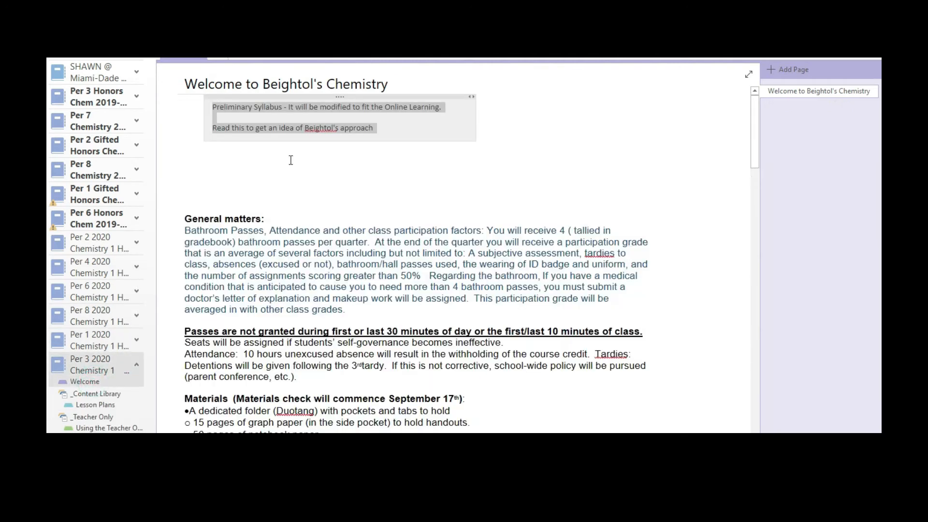
{"action": "left_click", "coordinate": [299, 233]}
{"action": "key", "text": "ctrl+a"}
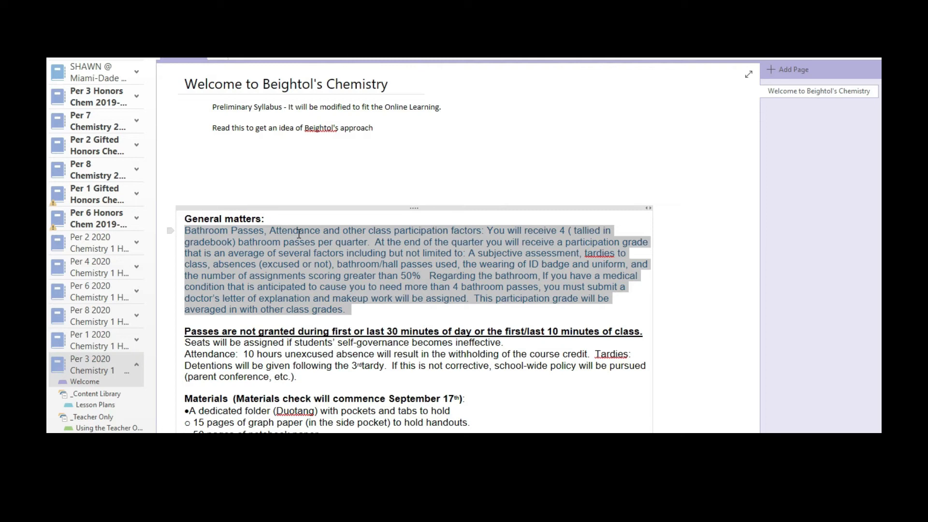
{"action": "key", "text": "ctrl+a"}
{"action": "scroll", "coordinate": [299, 233], "scroll_direction": "down", "scroll_amount": 3}
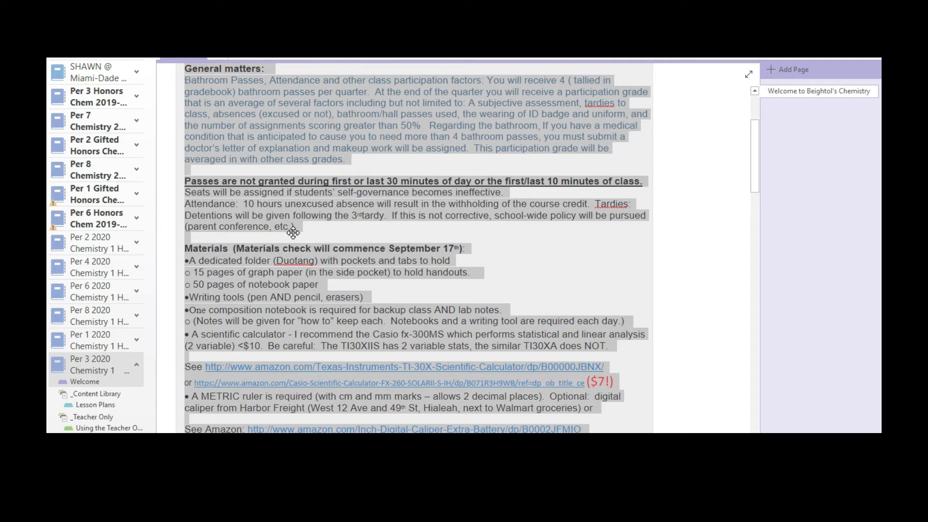
{"action": "right_click", "coordinate": [350, 108]}
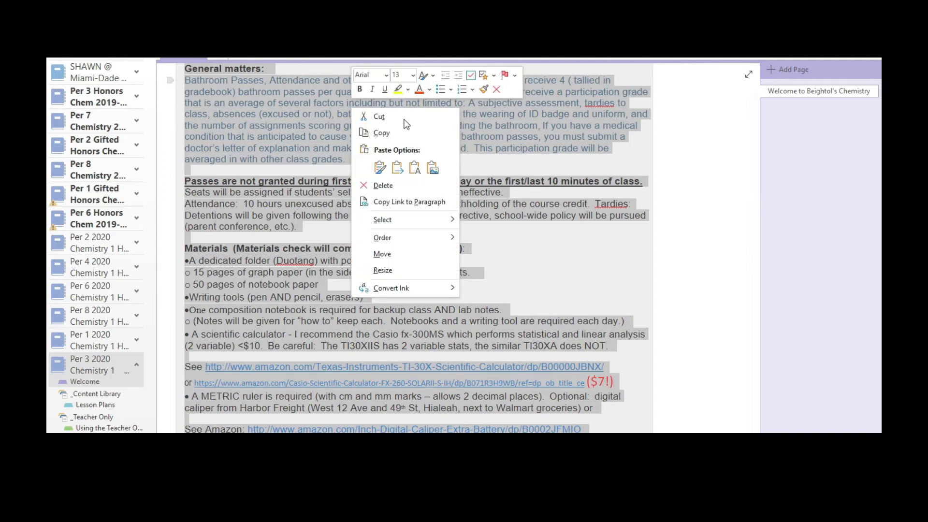
{"action": "left_click", "coordinate": [392, 132]}
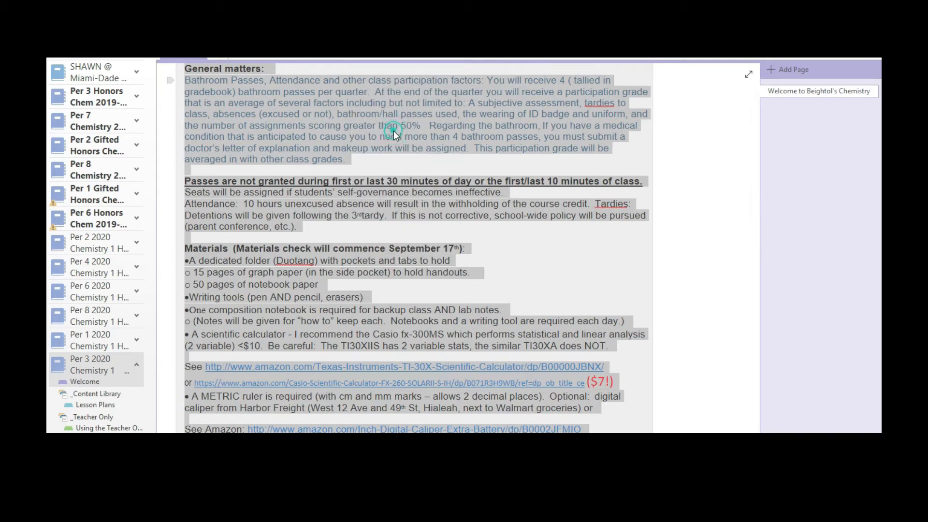
Replace the selected default text block on the Per 7 2020 notebook's Welcome page with the copied syllabus text
{"action": "left_click", "coordinate": [136, 364]}
{"action": "left_click", "coordinate": [92, 408]}
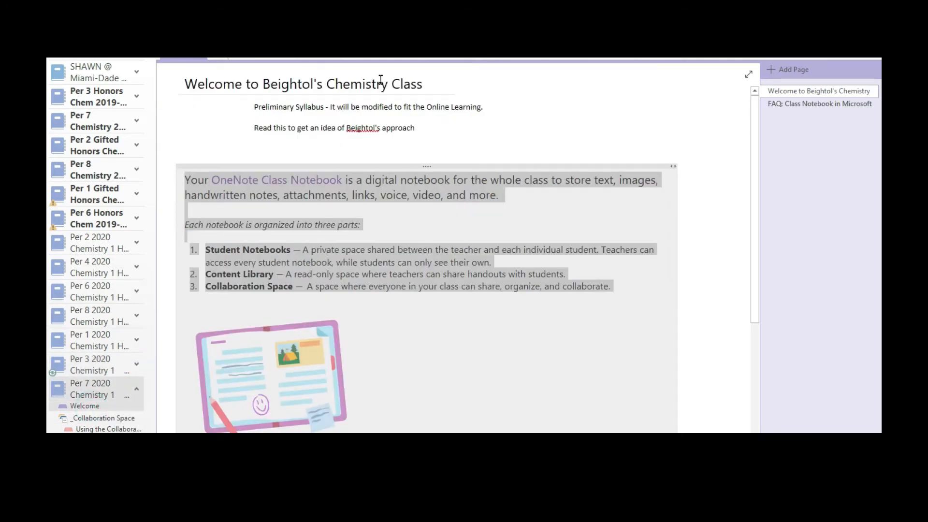
{"action": "scroll", "coordinate": [399, 273], "scroll_direction": "down", "scroll_amount": 5}
{"action": "scroll", "coordinate": [399, 273], "scroll_direction": "down", "scroll_amount": 2}
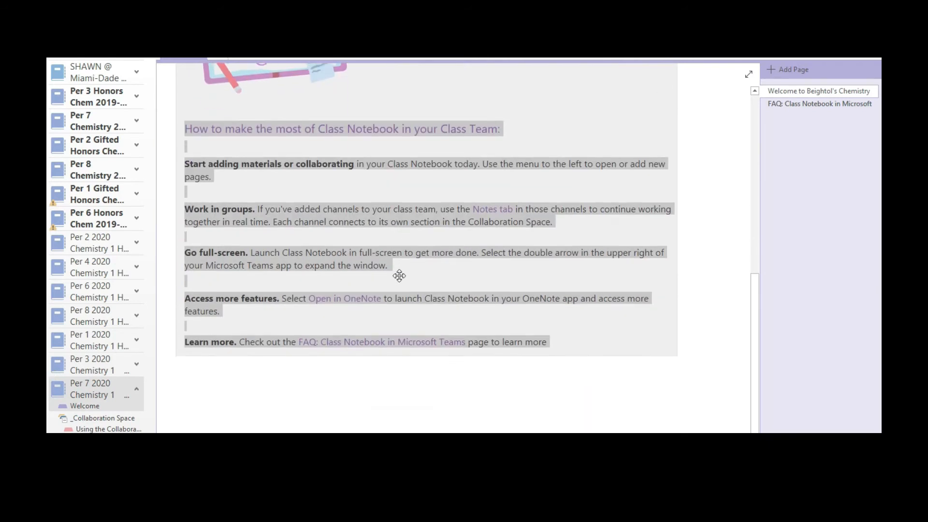
{"action": "scroll", "coordinate": [399, 273], "scroll_direction": "up", "scroll_amount": 7}
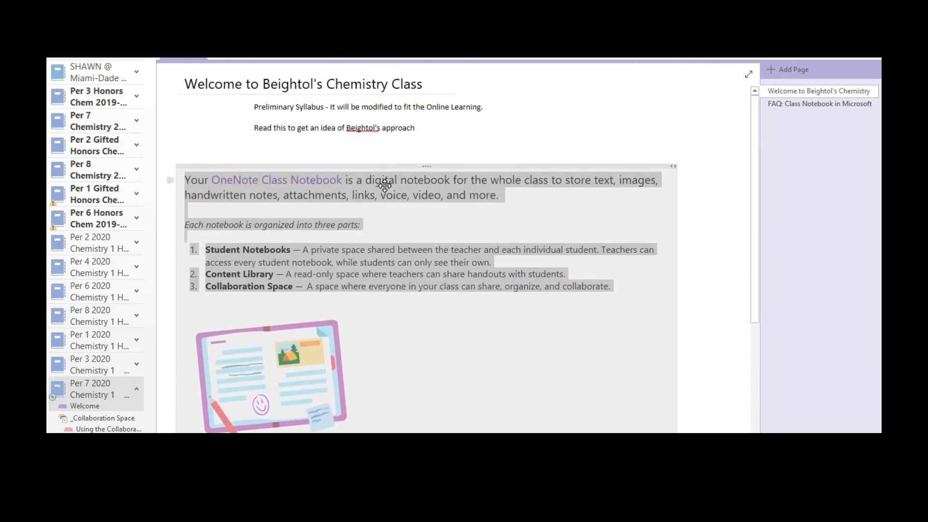
{"action": "right_click", "coordinate": [384, 186]}
{"action": "left_click", "coordinate": [416, 252]}
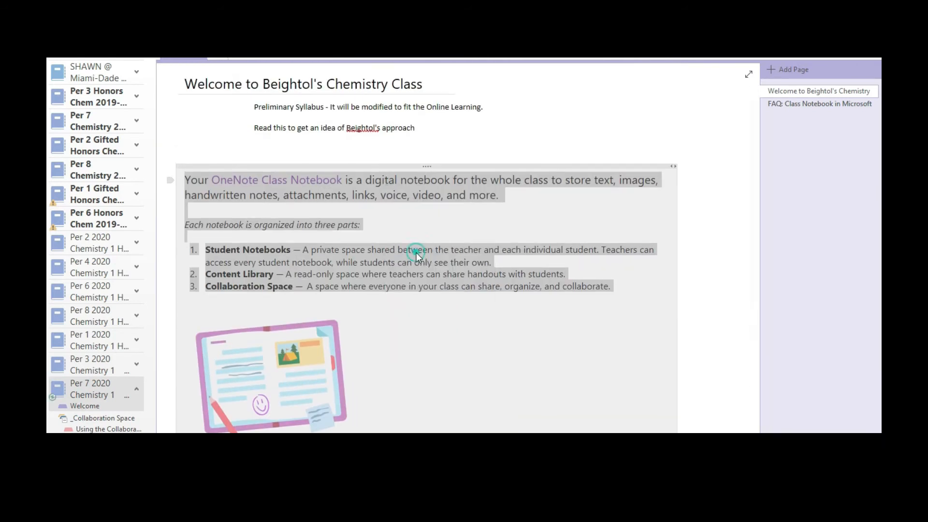
Review the pasted syllabus text on the Per 7 2020 notebook's Welcome page
{"action": "left_click_drag", "start_coordinate": [552, 255], "coordinate": [671, 267]}
{"action": "scroll", "coordinate": [665, 267], "scroll_direction": "up", "scroll_amount": 5}
{"action": "scroll", "coordinate": [664, 267], "scroll_direction": "up", "scroll_amount": 20}
{"action": "scroll", "coordinate": [362, 394], "scroll_direction": "down", "scroll_amount": 15}
{"action": "scroll", "coordinate": [432, 369], "scroll_direction": "up", "scroll_amount": 6}
{"action": "scroll", "coordinate": [419, 386], "scroll_direction": "up", "scroll_amount": 8}
{"action": "scroll", "coordinate": [419, 387], "scroll_direction": "up", "scroll_amount": 10}
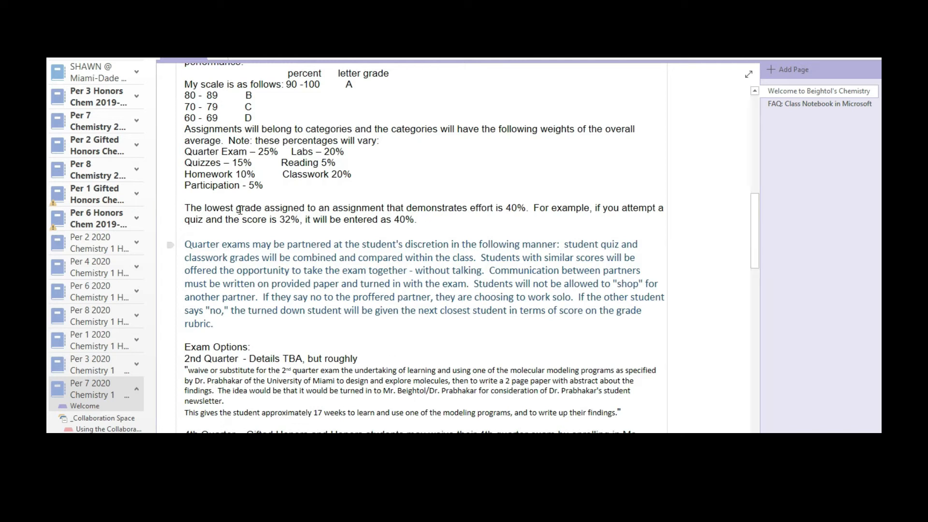
Permanently delete the "FAQ: Class Notebook in Microsoft Teams" page from the Per 7 2020 notebook's Welcome section
{"action": "right_click", "coordinate": [805, 103]}
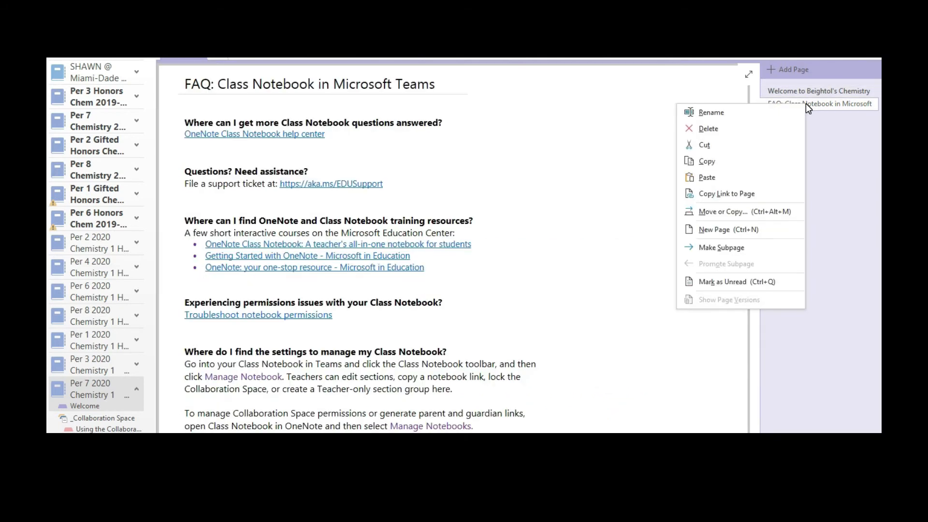
{"action": "left_click", "coordinate": [704, 125]}
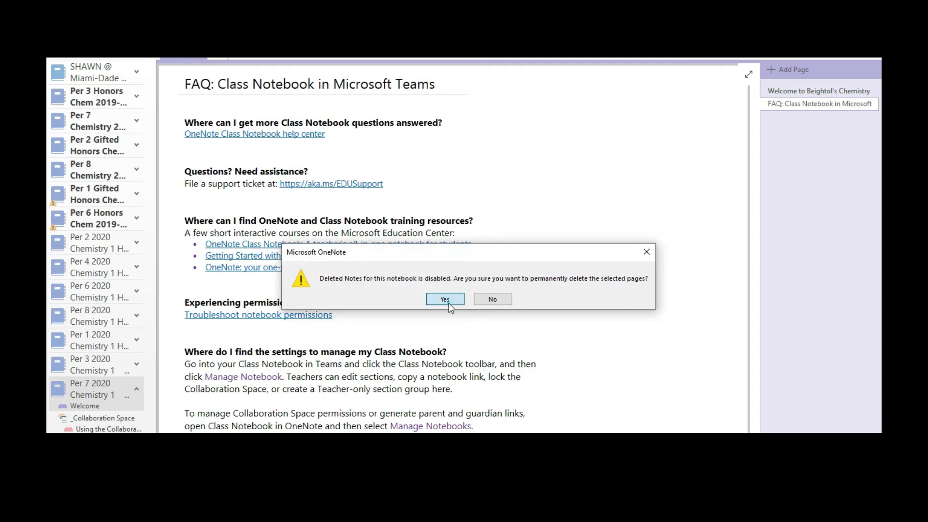
{"action": "left_click", "coordinate": [445, 299]}
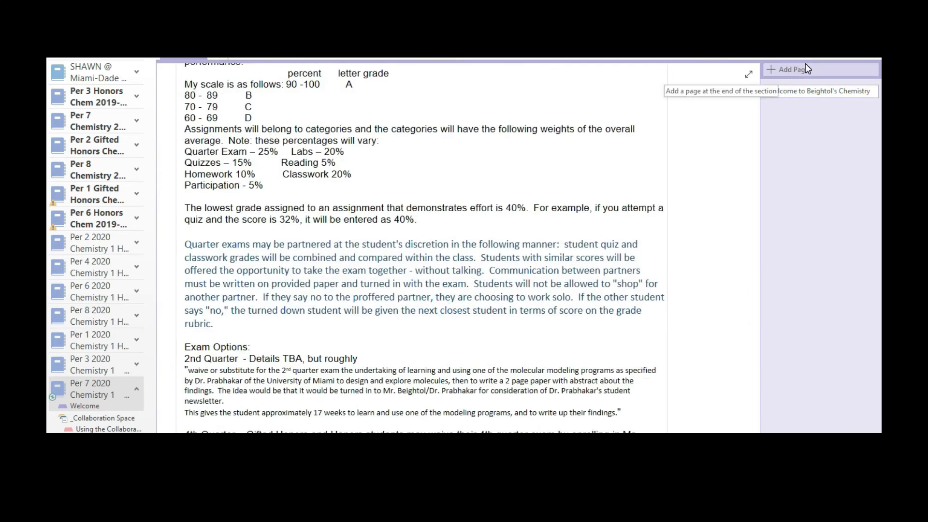
Permanently delete the _Collaboration Space section group from the Per 7 2020 notebook
{"action": "right_click", "coordinate": [289, 59]}
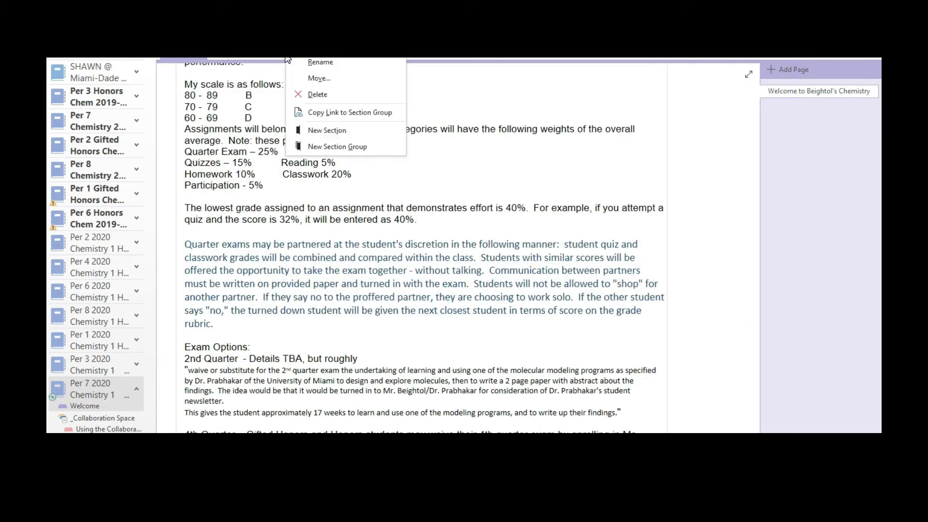
{"action": "left_click", "coordinate": [318, 95]}
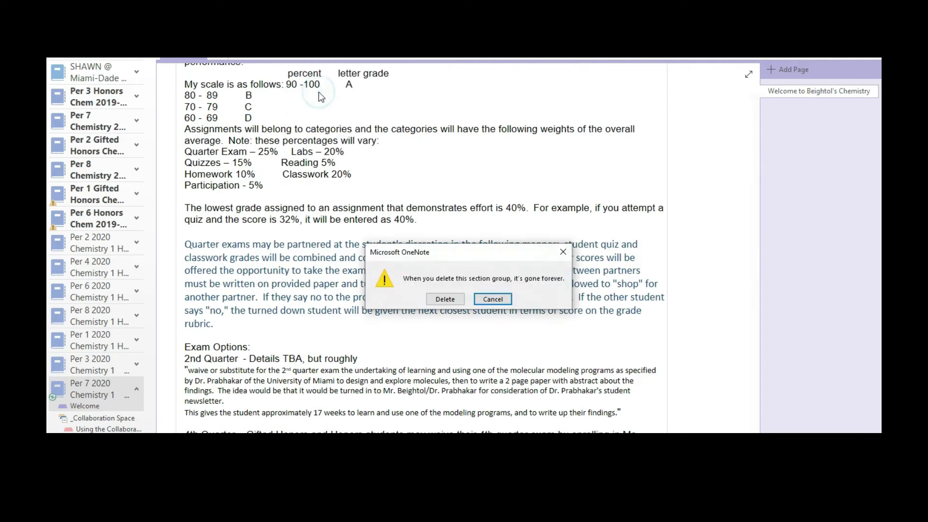
{"action": "left_click", "coordinate": [451, 299]}
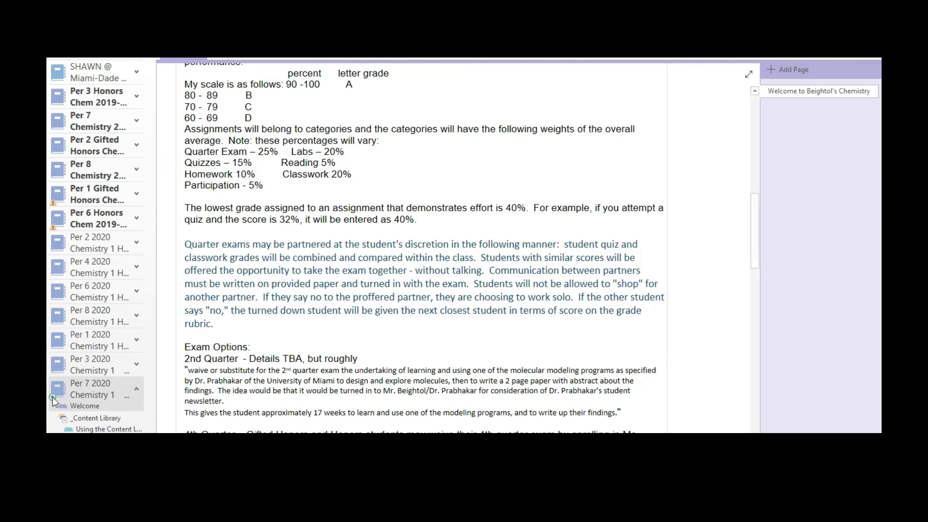
Rename the "Using the Content Library" section of the Per 7 2020 notebook as Lesson Plans and select its page's title
{"action": "left_click", "coordinate": [84, 419]}
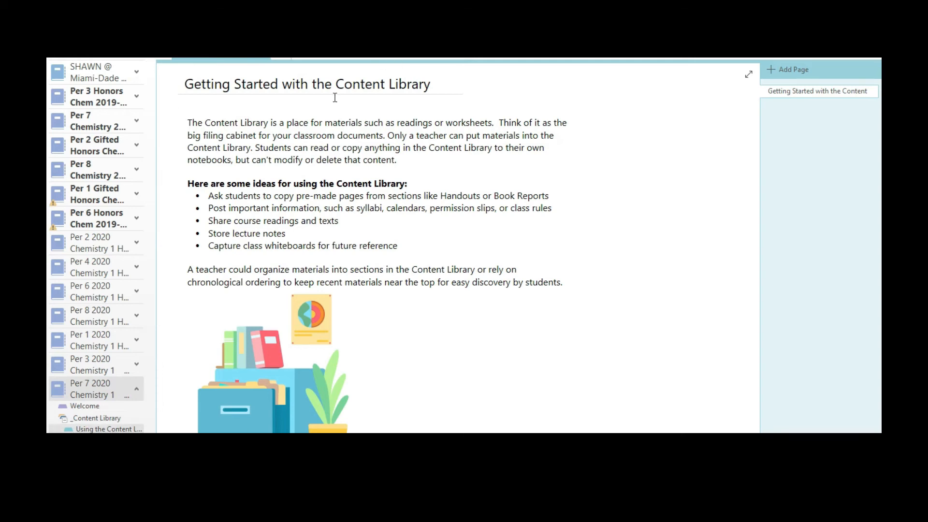
{"action": "triple_click", "coordinate": [309, 83]}
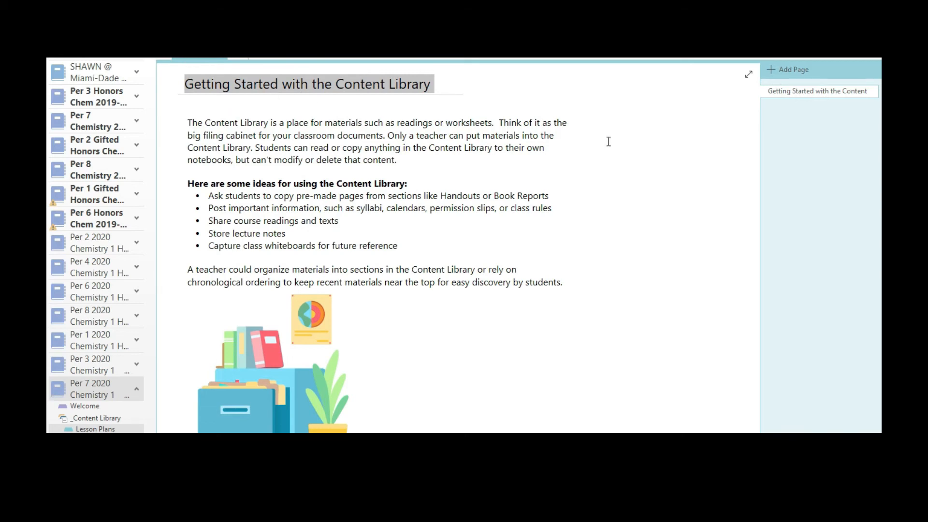
Copy the page title "1st HWK - Email Assignment & Remind" from the Lesson Plans section of the Per 3 2020 notebook
{"action": "left_click", "coordinate": [135, 366]}
{"action": "left_click", "coordinate": [98, 391]}
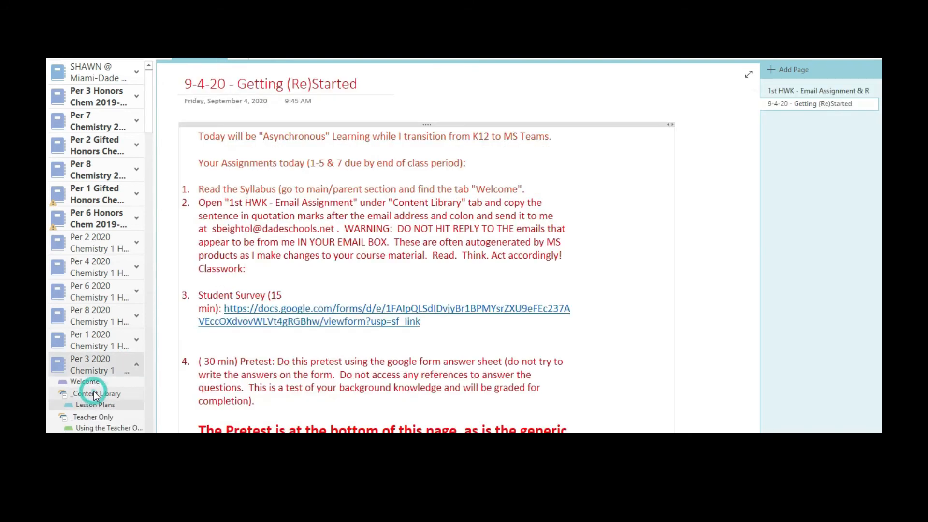
{"action": "left_click", "coordinate": [797, 91]}
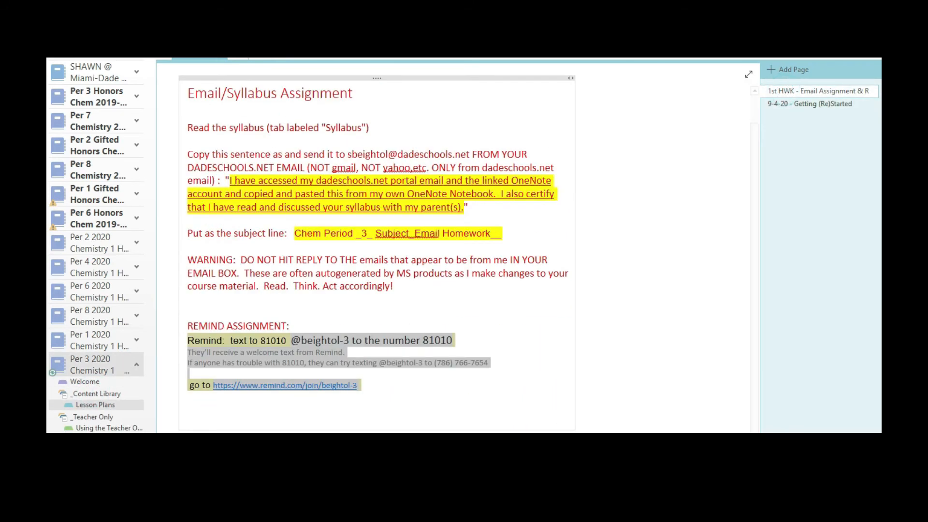
{"action": "scroll", "coordinate": [545, 209], "scroll_direction": "up", "scroll_amount": 1}
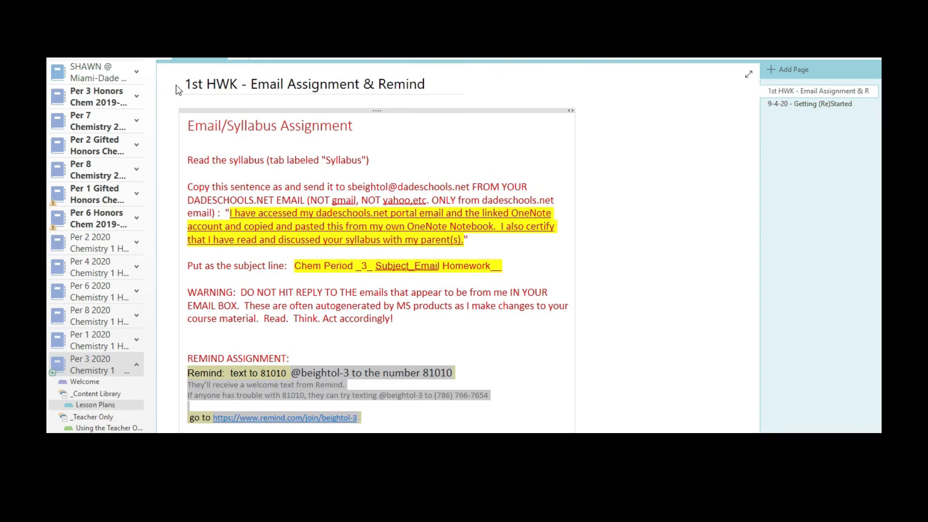
{"action": "left_click_drag", "start_coordinate": [187, 82], "coordinate": [433, 85]}
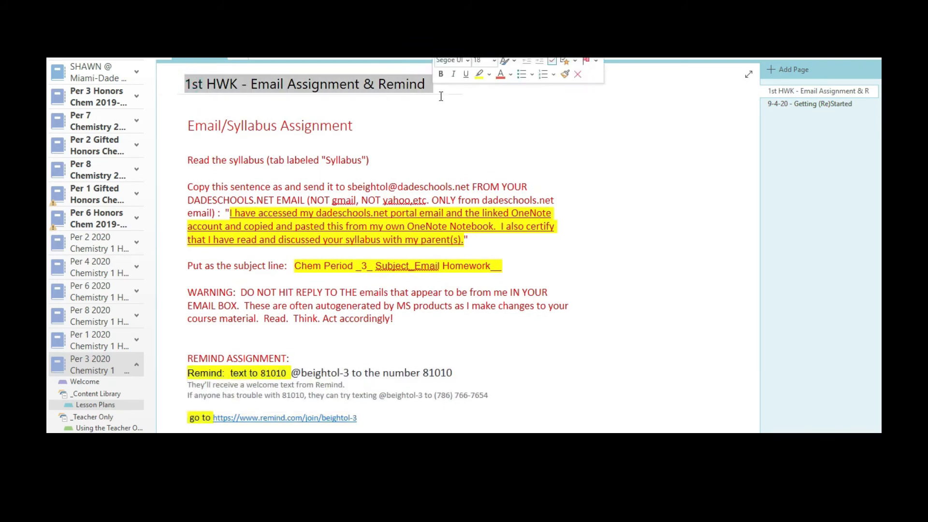
{"action": "right_click", "coordinate": [382, 83]}
{"action": "left_click", "coordinate": [414, 107]}
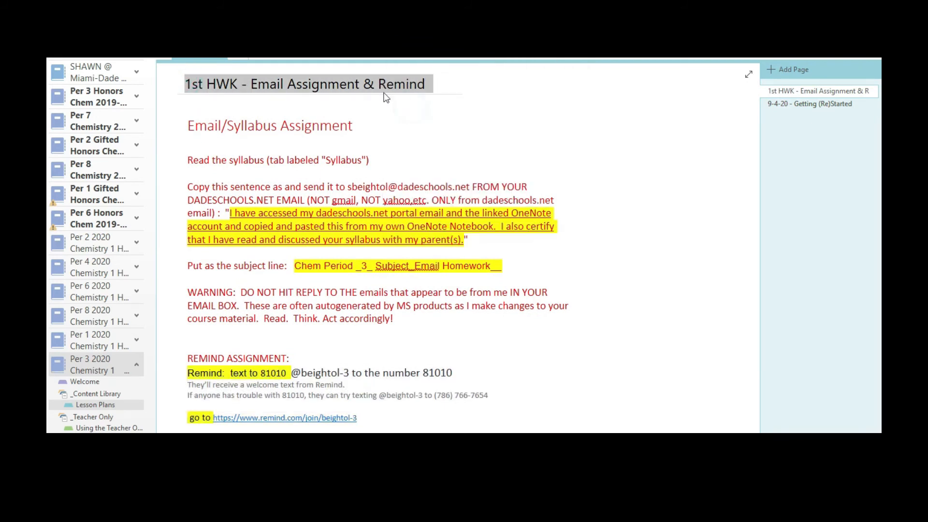
Replace the title "Getting Started with the Content Library" in the Per 7 2020 notebook with the copied homework title
{"action": "left_click", "coordinate": [136, 364]}
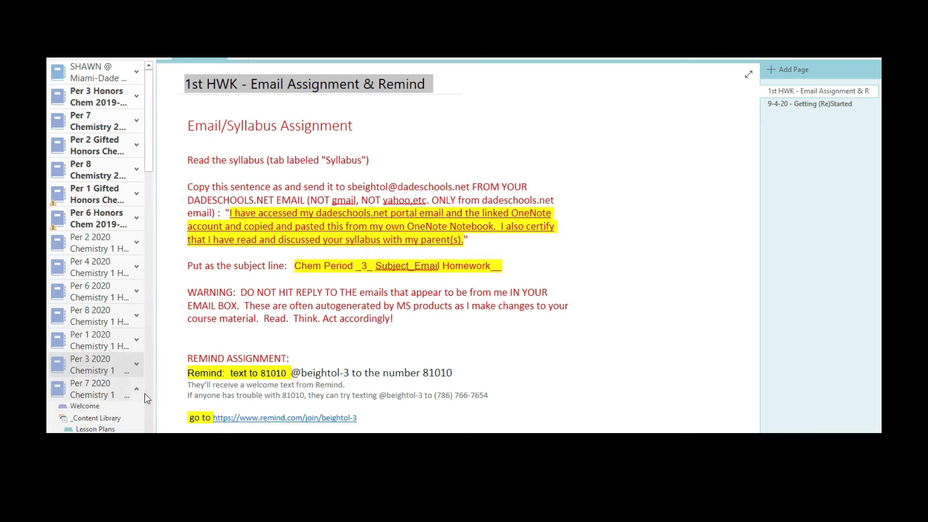
{"action": "left_click", "coordinate": [96, 418]}
{"action": "right_click", "coordinate": [284, 92]}
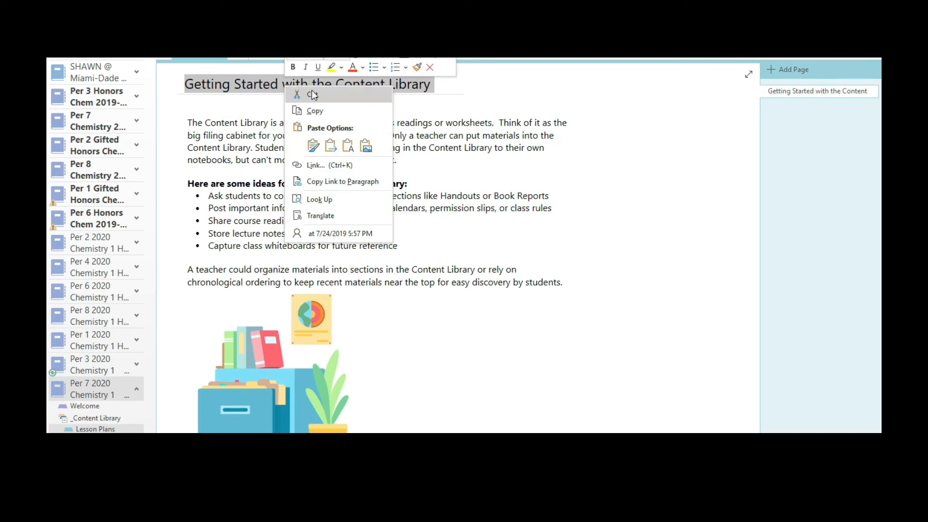
{"action": "left_click", "coordinate": [311, 145]}
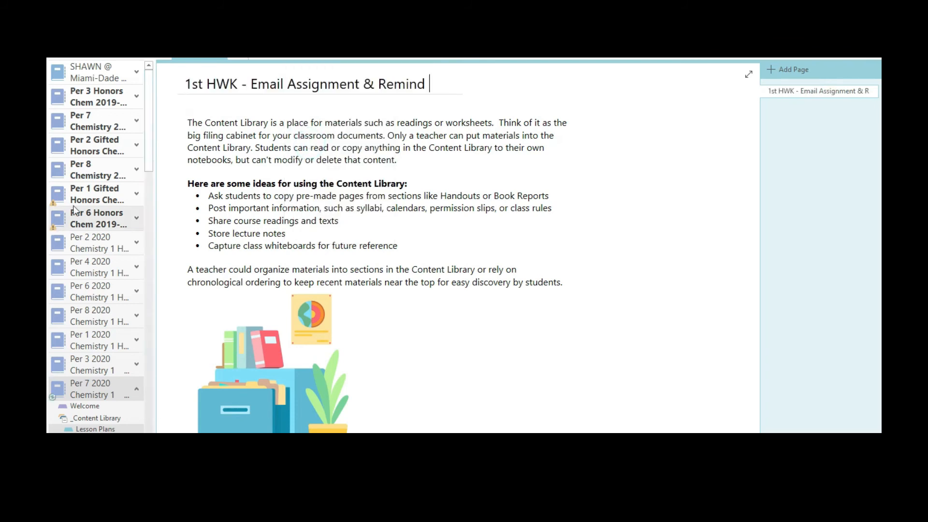
Copy the whole Email/Syllabus Assignment text, including the Remind assignment, from the Per 3 2020 notebook's first homework page
{"action": "left_click", "coordinate": [134, 365]}
{"action": "left_click", "coordinate": [95, 404]}
{"action": "left_click_drag", "start_coordinate": [197, 125], "coordinate": [386, 419]}
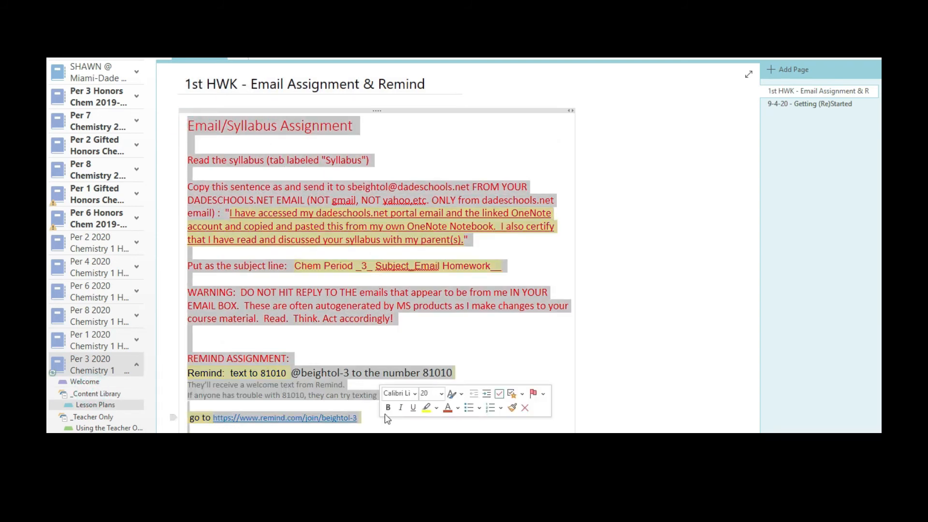
{"action": "right_click", "coordinate": [294, 189]}
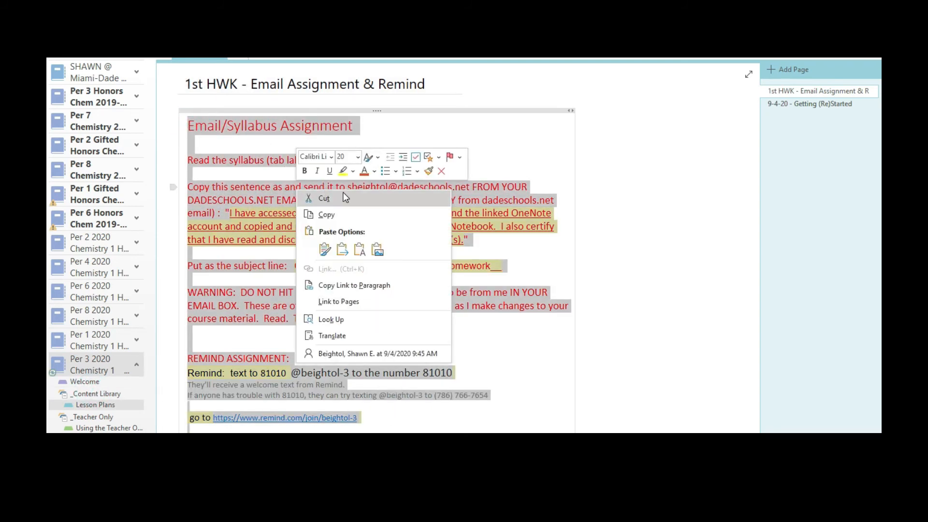
{"action": "left_click", "coordinate": [336, 214]}
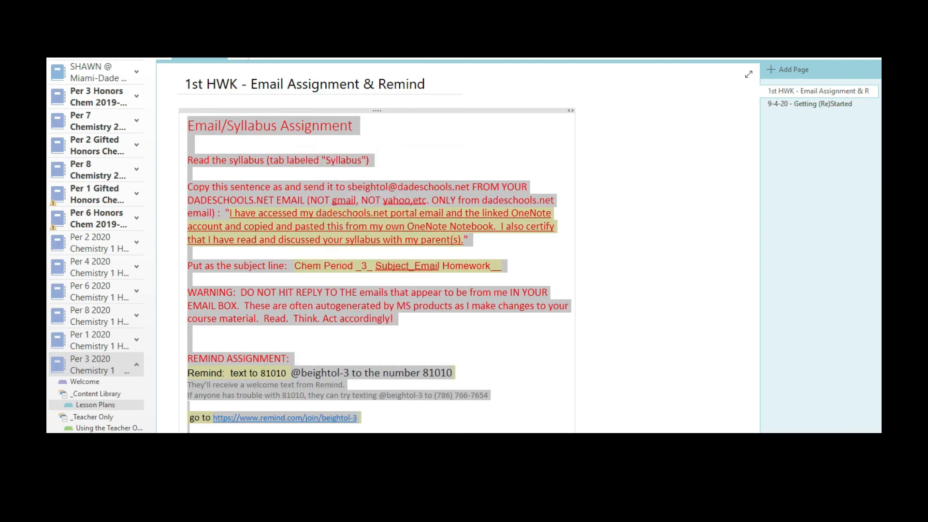
Replace the default Content Library text on the Per 7 2020 homework page with the copied assignment, adapting its subject line to period 7
{"action": "left_click", "coordinate": [134, 366]}
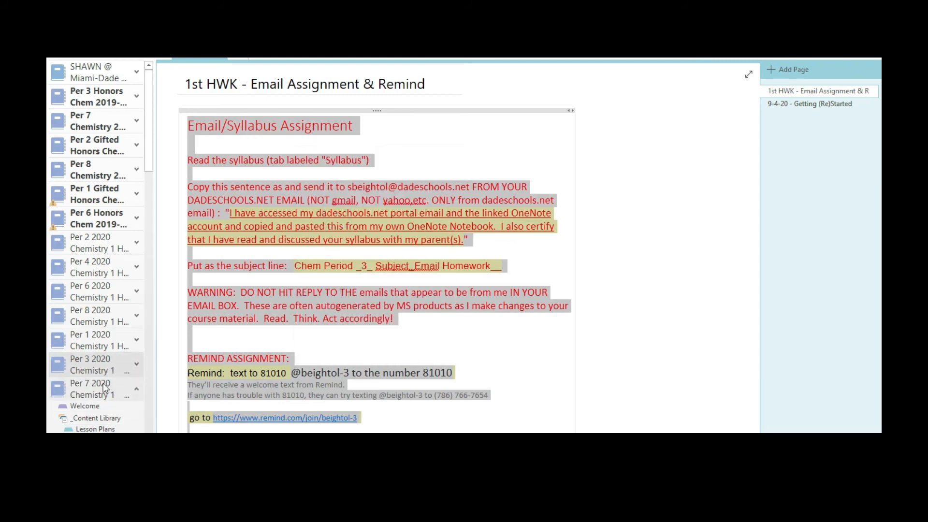
{"action": "left_click", "coordinate": [92, 419]}
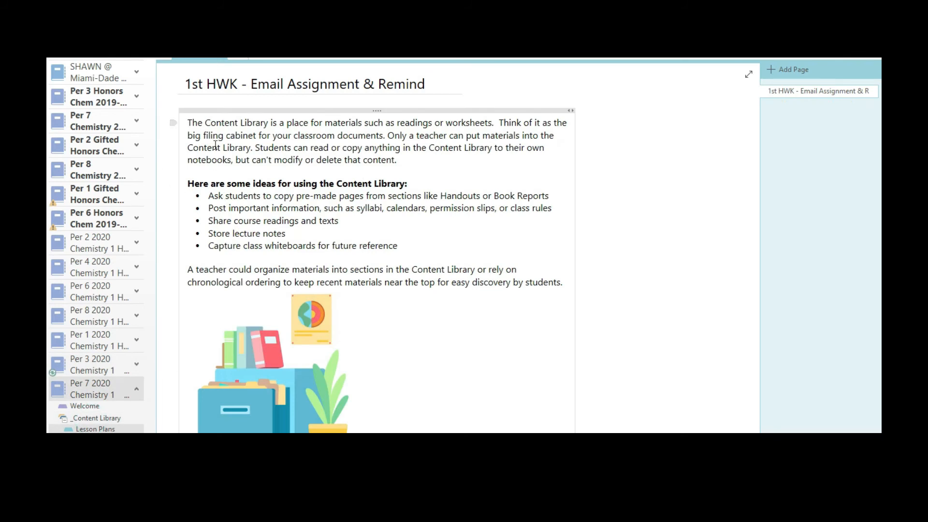
{"action": "triple_click", "coordinate": [198, 127]}
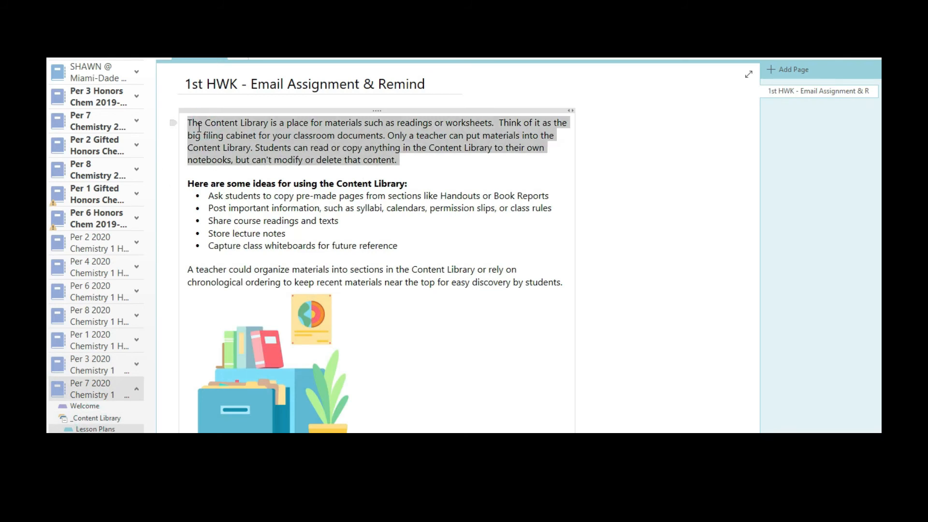
{"action": "key", "text": "ctrl+a"}
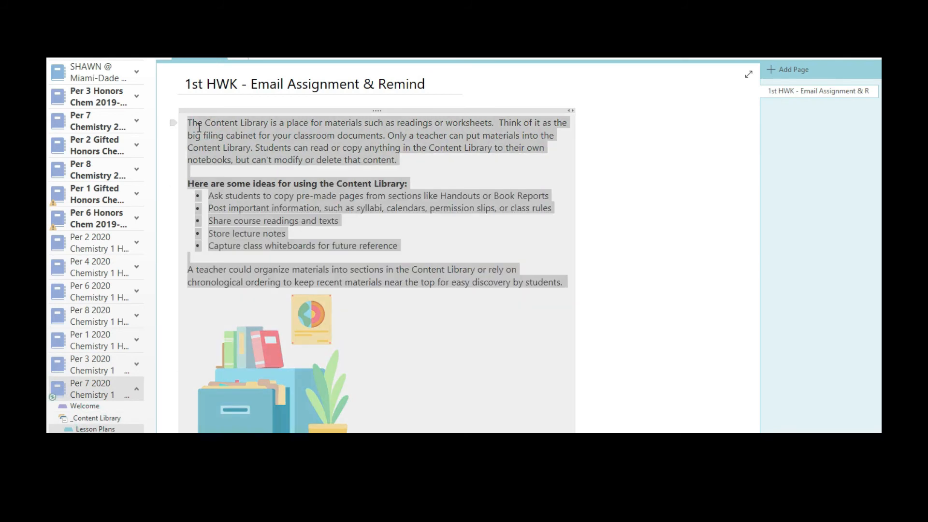
{"action": "right_click", "coordinate": [300, 139]}
{"action": "left_click", "coordinate": [329, 196]}
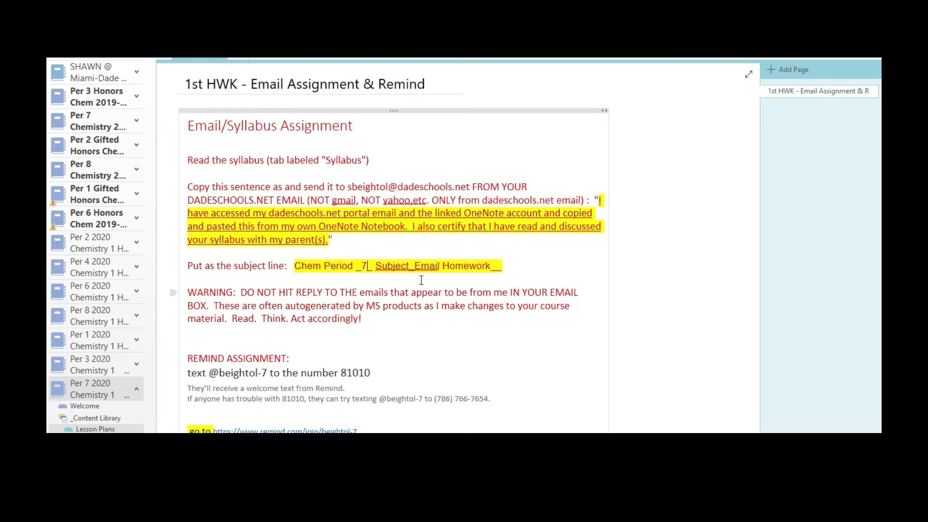
Add a page to the Per 7 2020 Lesson Plans section and copy the title "9-4-20 - Getting (Re)Started" from the Per 3 2020 notebook
{"action": "left_click", "coordinate": [777, 70]}
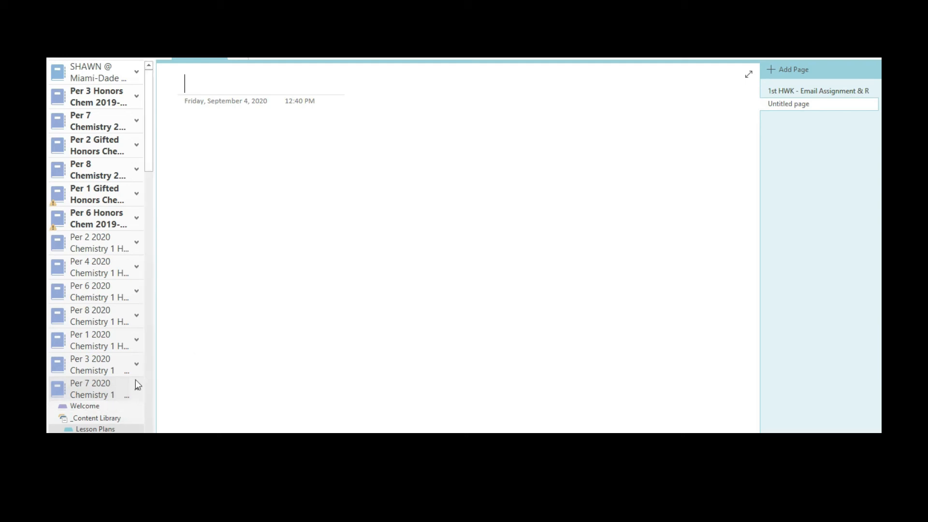
{"action": "left_click", "coordinate": [136, 365]}
{"action": "left_click", "coordinate": [99, 405]}
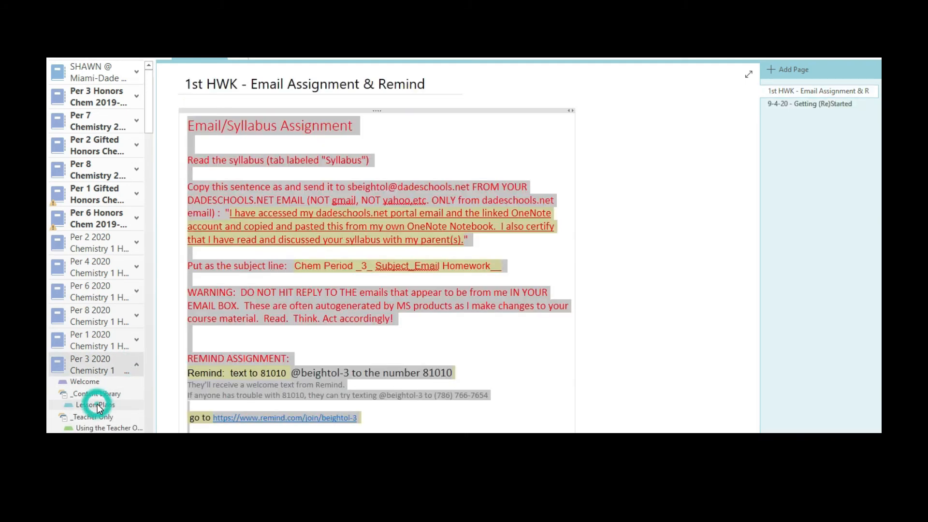
{"action": "left_click", "coordinate": [802, 103]}
{"action": "triple_click", "coordinate": [282, 82]}
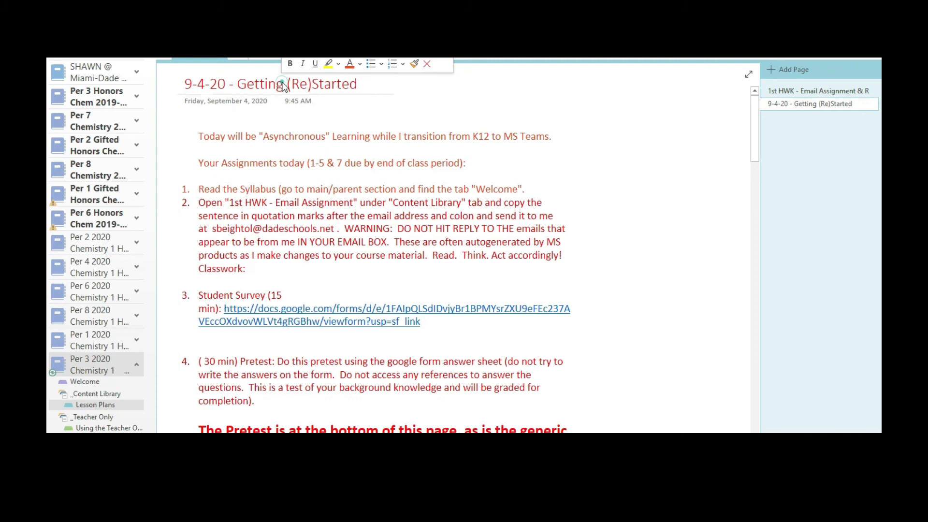
{"action": "right_click", "coordinate": [278, 81]}
{"action": "left_click", "coordinate": [305, 107]}
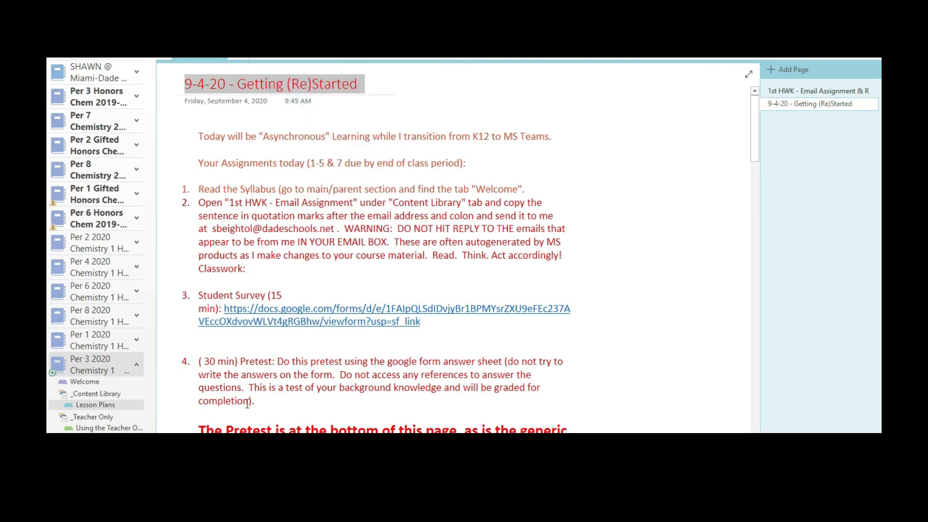
Paste the copied title "9-4-20 - Getting (Re)Started" into the untitled page of the Per 7 2020 Lesson Plans section
{"action": "left_click", "coordinate": [138, 366]}
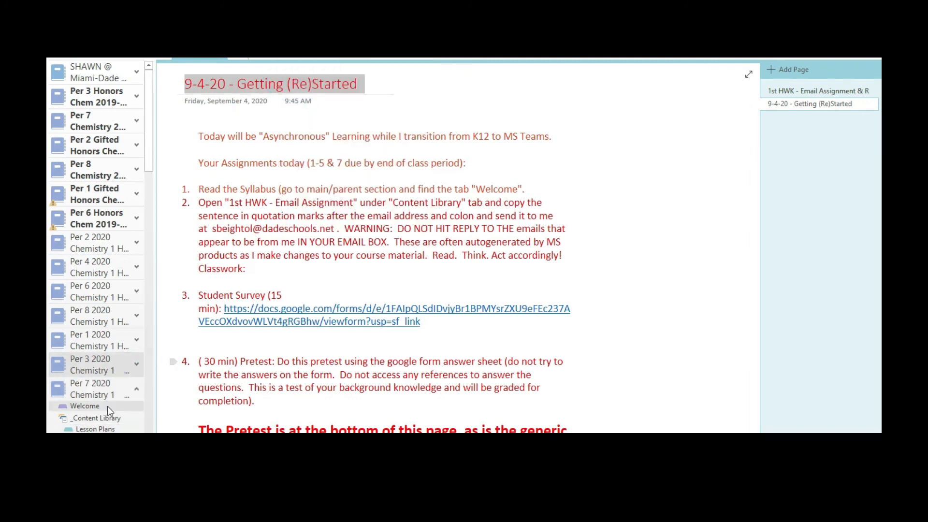
{"action": "left_click", "coordinate": [95, 428]}
{"action": "right_click", "coordinate": [257, 90]}
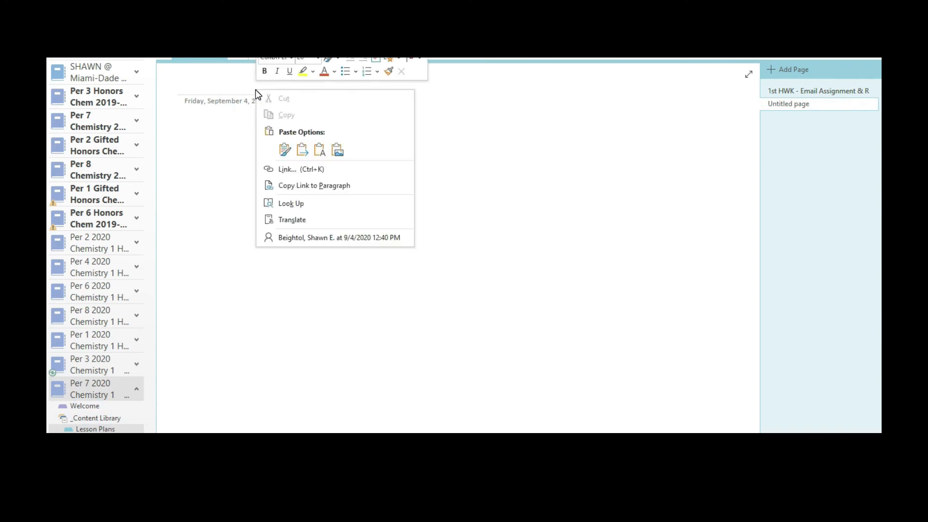
{"action": "left_click", "coordinate": [284, 150]}
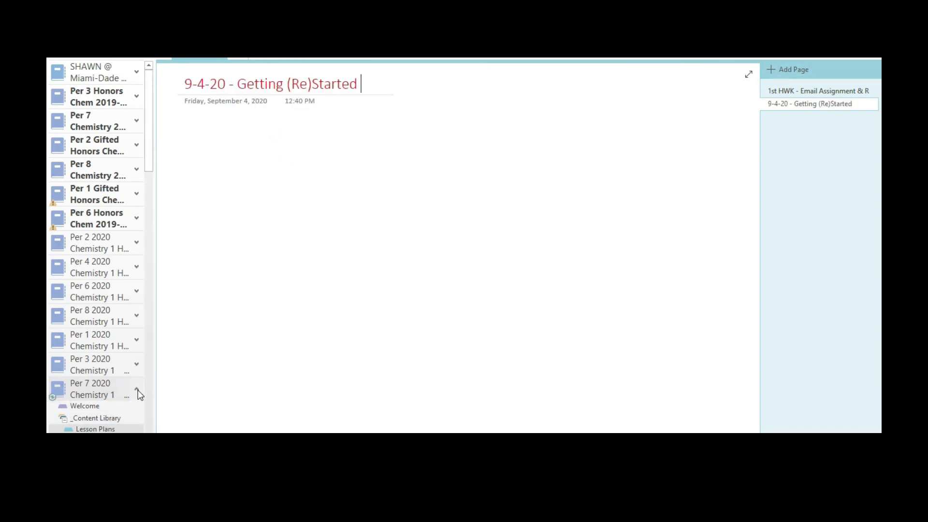
Copy the entire body of the "9-4-20 - Getting (Re)Started" lesson plan from the Per 3 2020 notebook's Lesson Plans section
{"action": "left_click", "coordinate": [137, 364]}
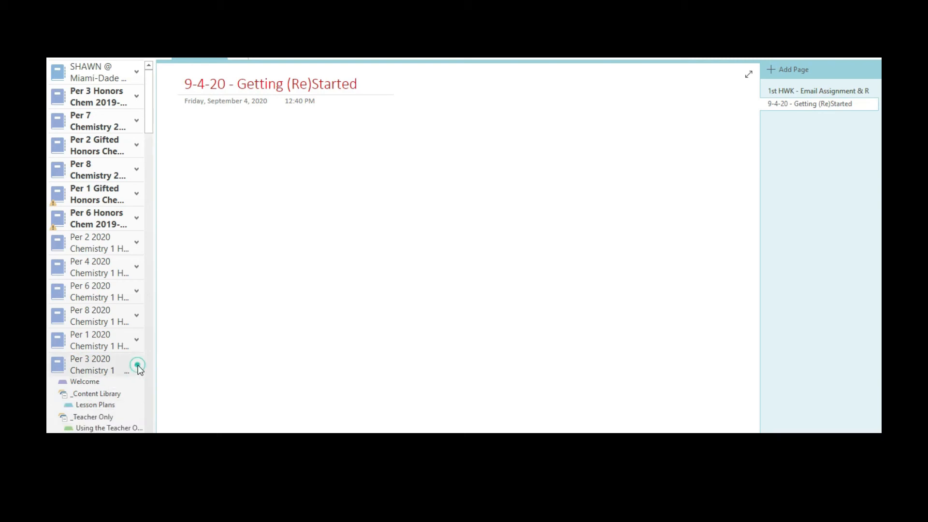
{"action": "left_click", "coordinate": [89, 405]}
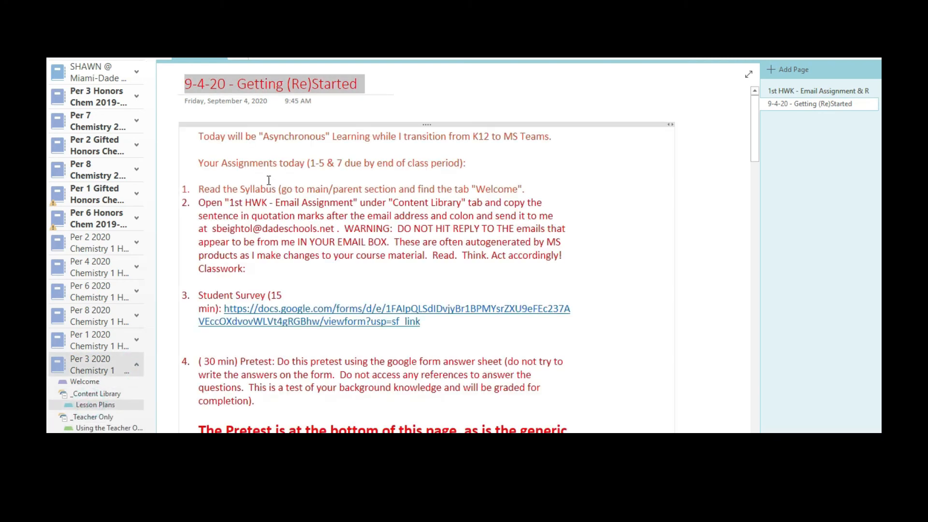
{"action": "left_click", "coordinate": [219, 137]}
{"action": "key", "text": "ctrl+a"}
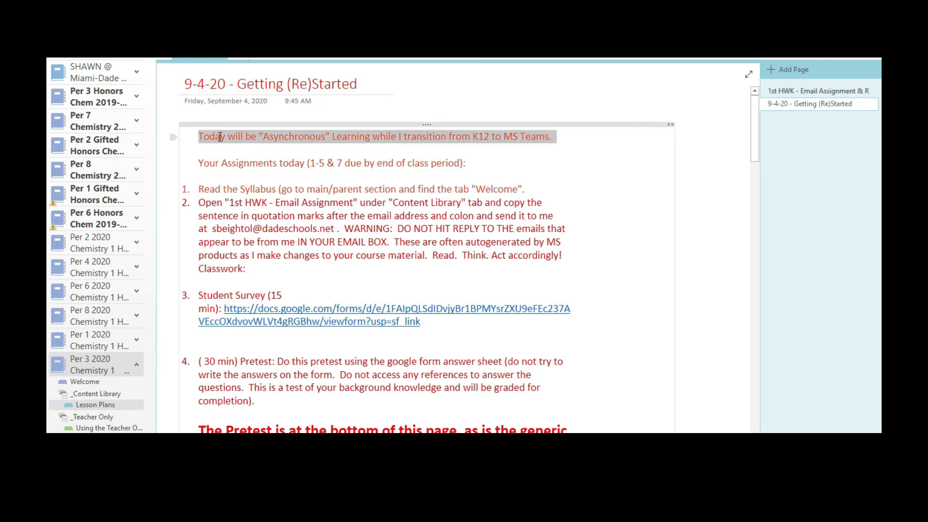
{"action": "key", "text": "ctrl+a"}
{"action": "scroll", "coordinate": [220, 137], "scroll_direction": "down", "scroll_amount": 2}
{"action": "right_click", "coordinate": [287, 147]}
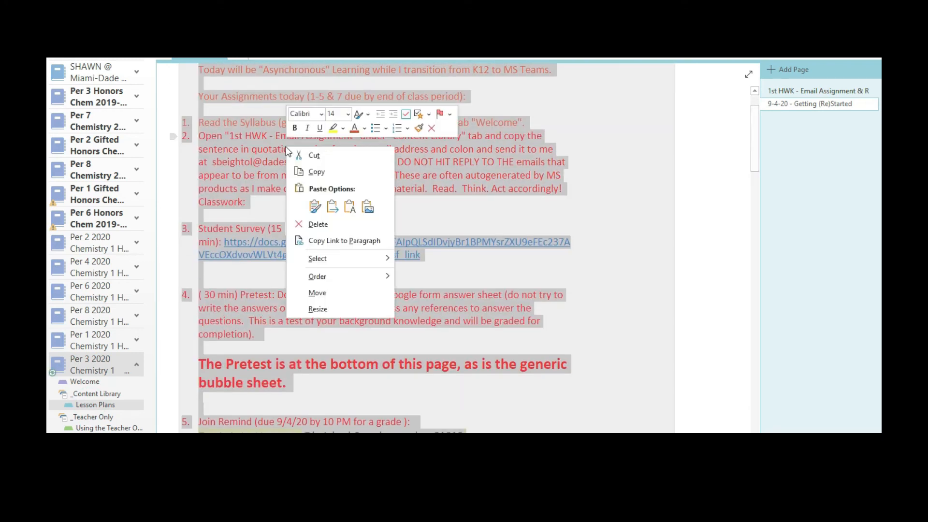
{"action": "left_click", "coordinate": [325, 173]}
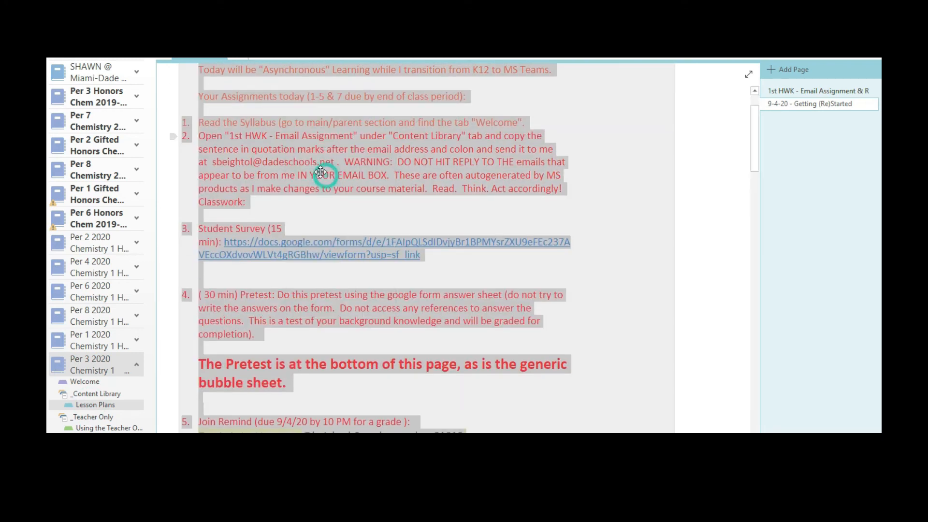
Paste the copied lesson plan below the title of the "9-4-20 - Getting (Re)Started" page in the Per 7 2020 notebook
{"action": "left_click", "coordinate": [137, 365]}
{"action": "left_click", "coordinate": [95, 430]}
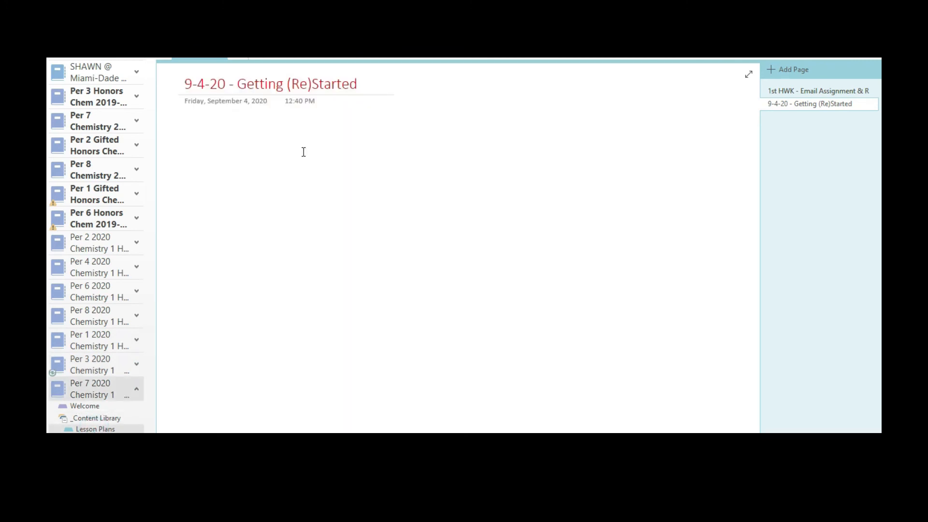
{"action": "right_click", "coordinate": [206, 148]}
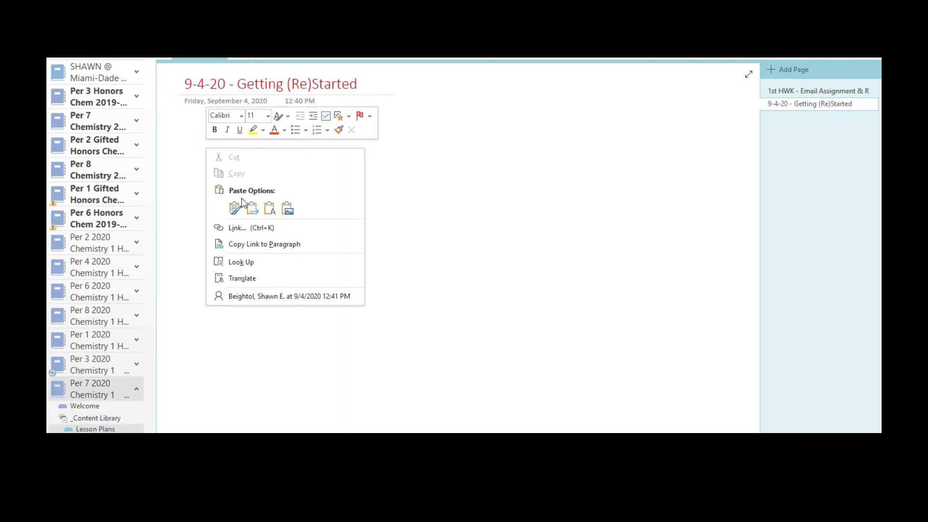
{"action": "left_click", "coordinate": [236, 207]}
Review the pasted lesson plan from the assignment list through the Chemistry 1 Pretest to check that everything was copied
{"action": "scroll", "coordinate": [438, 298], "scroll_direction": "up", "scroll_amount": 20}
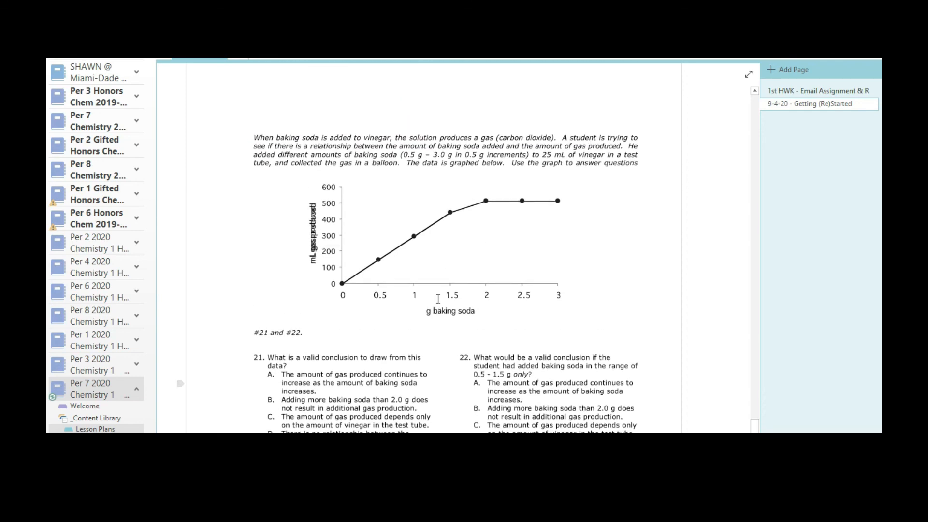
{"action": "scroll", "coordinate": [438, 299], "scroll_direction": "up", "scroll_amount": 6}
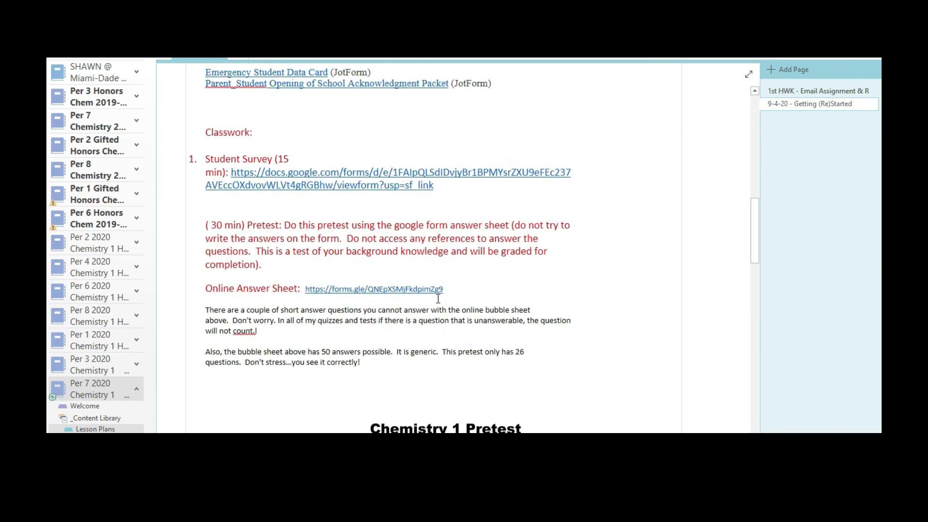
{"action": "left_click_drag", "start_coordinate": [755, 232], "coordinate": [733, 123]}
{"action": "scroll", "coordinate": [735, 128], "scroll_direction": "up", "scroll_amount": 2}
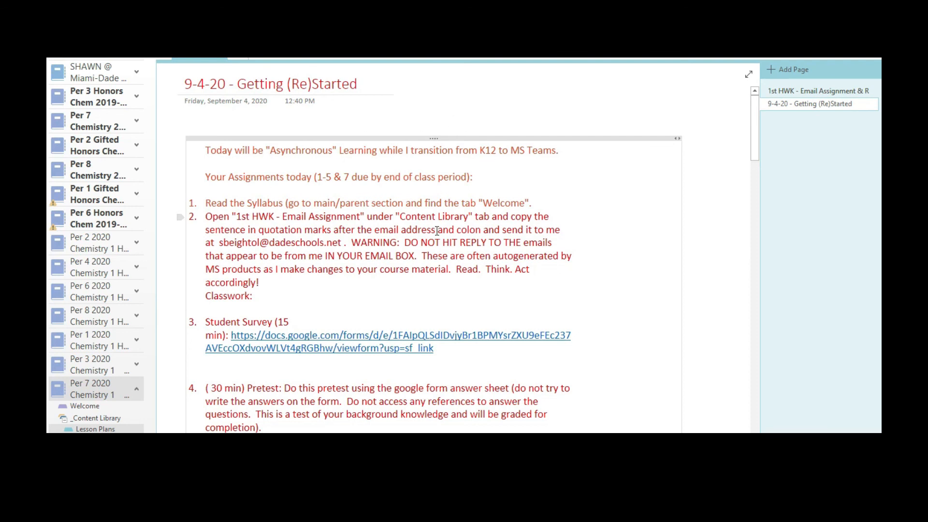
{"action": "scroll", "coordinate": [437, 231], "scroll_direction": "down", "scroll_amount": 4}
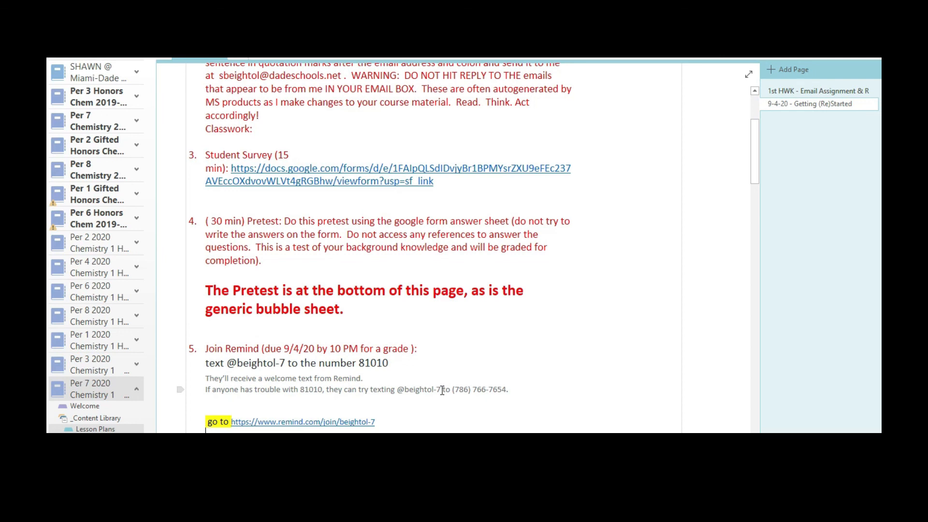
{"action": "scroll", "coordinate": [589, 357], "scroll_direction": "down", "scroll_amount": 14}
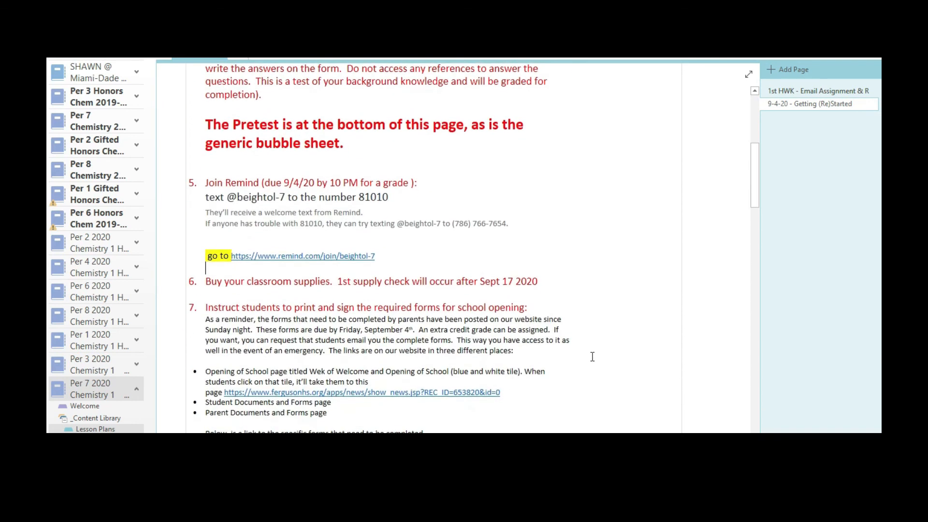
{"action": "scroll", "coordinate": [592, 354], "scroll_direction": "down", "scroll_amount": 8}
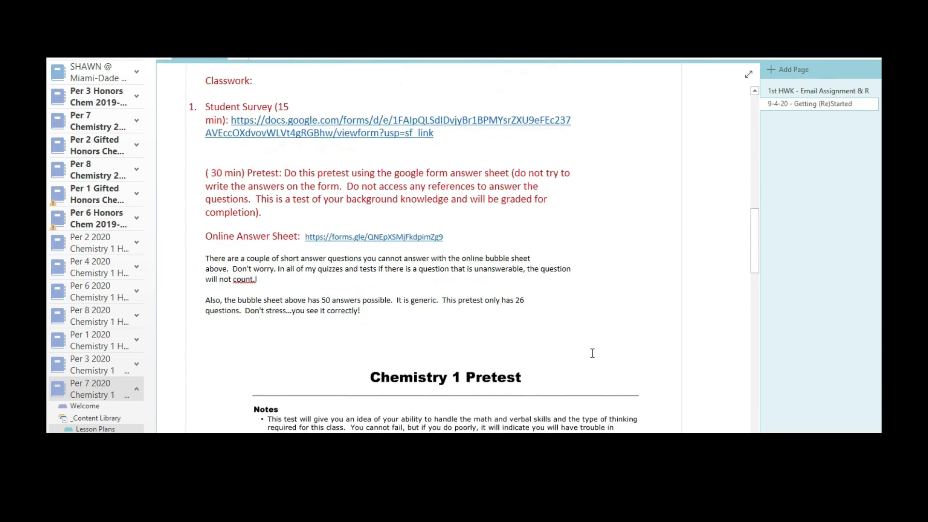
{"action": "scroll", "coordinate": [591, 352], "scroll_direction": "down", "scroll_amount": 16}
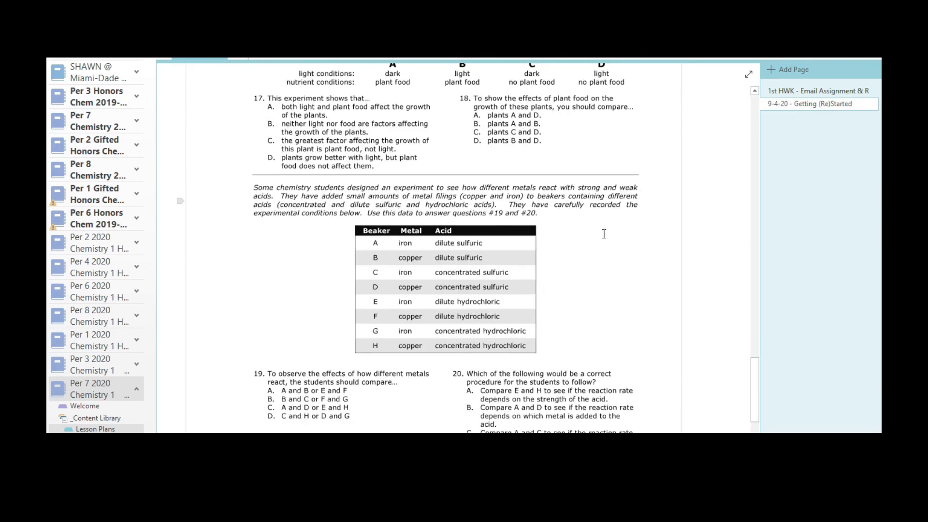
{"action": "scroll", "coordinate": [603, 234], "scroll_direction": "up", "scroll_amount": 18}
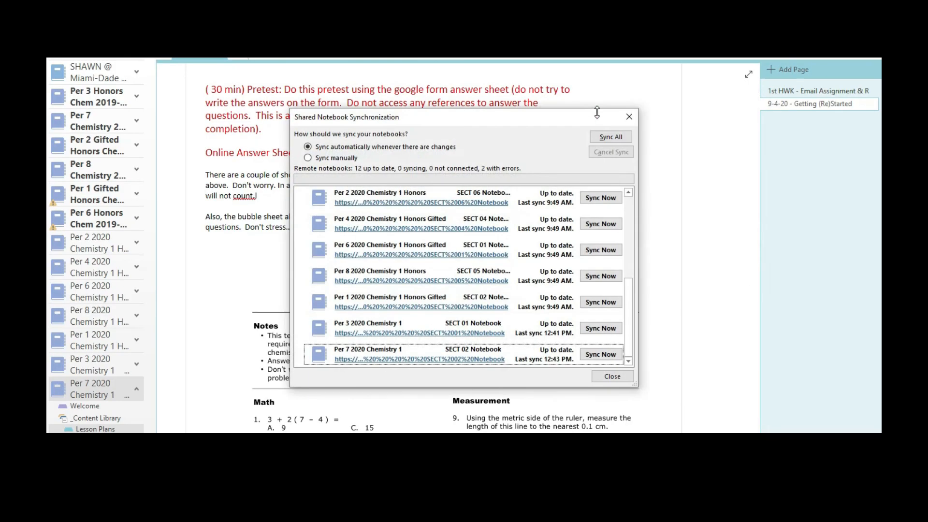
Sync all shared notebooks and open the Class Notebook of the Per 7 Chemistry 1 SECT 02 team in Microsoft Teams
{"action": "left_click", "coordinate": [614, 141]}
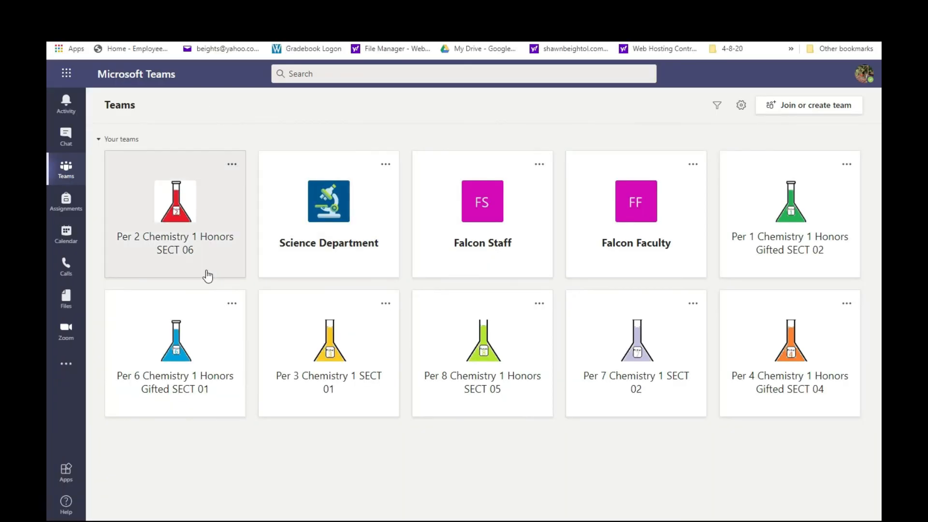
{"action": "left_click", "coordinate": [622, 341]}
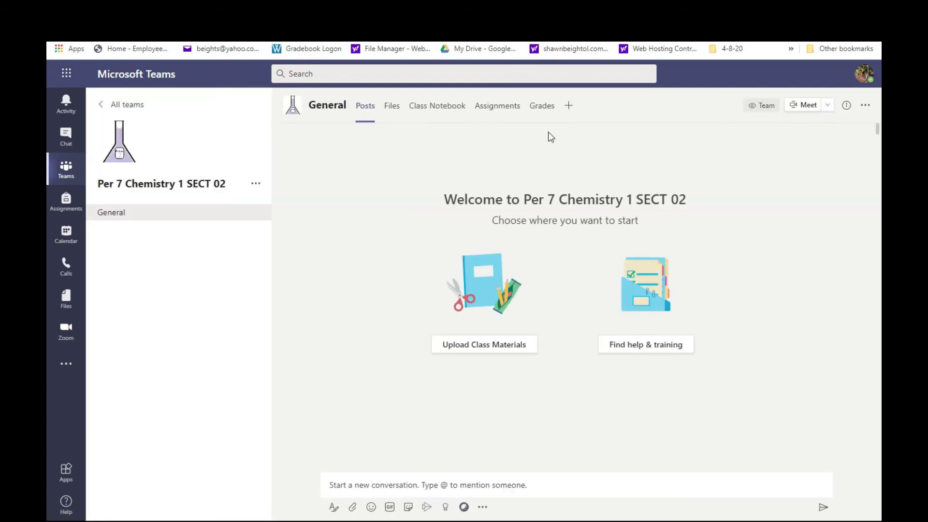
{"action": "left_click", "coordinate": [441, 111]}
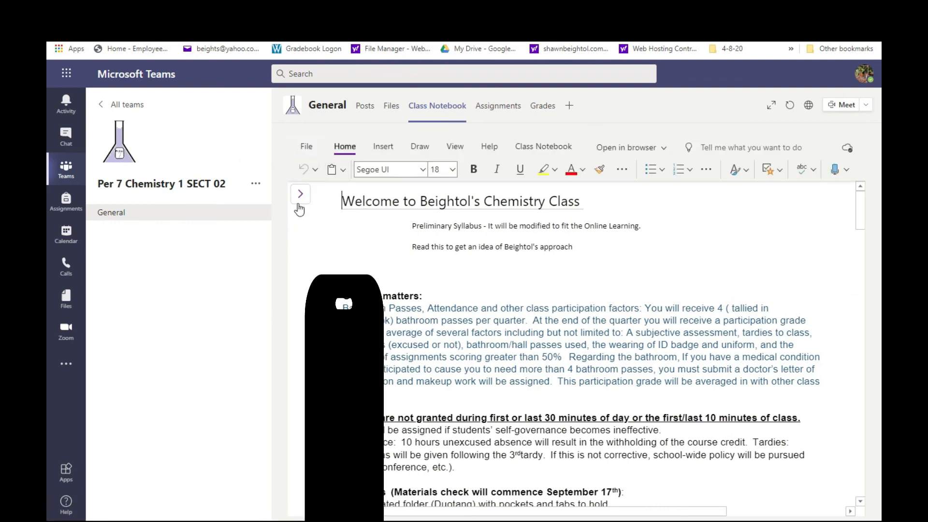
Check the homework and "9-4-20 - Getting (Re)Started" pages in the Content Library's Lesson Plans section of the Teams class notebook
{"action": "left_click", "coordinate": [298, 204]}
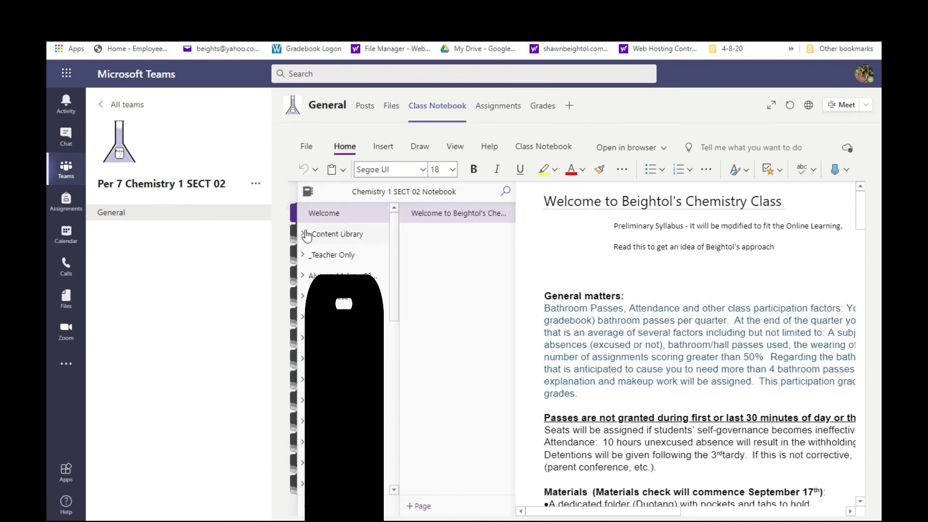
{"action": "left_click", "coordinate": [306, 235]}
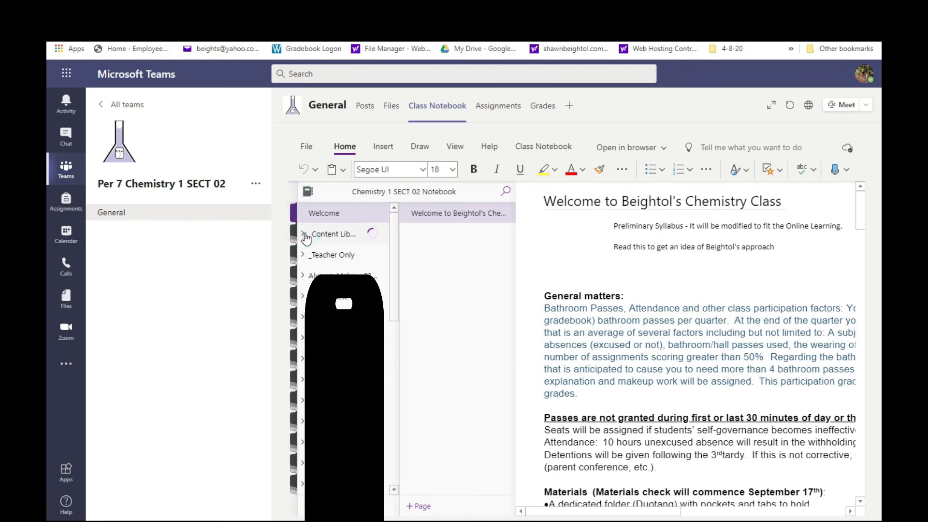
{"action": "left_click", "coordinate": [340, 260]}
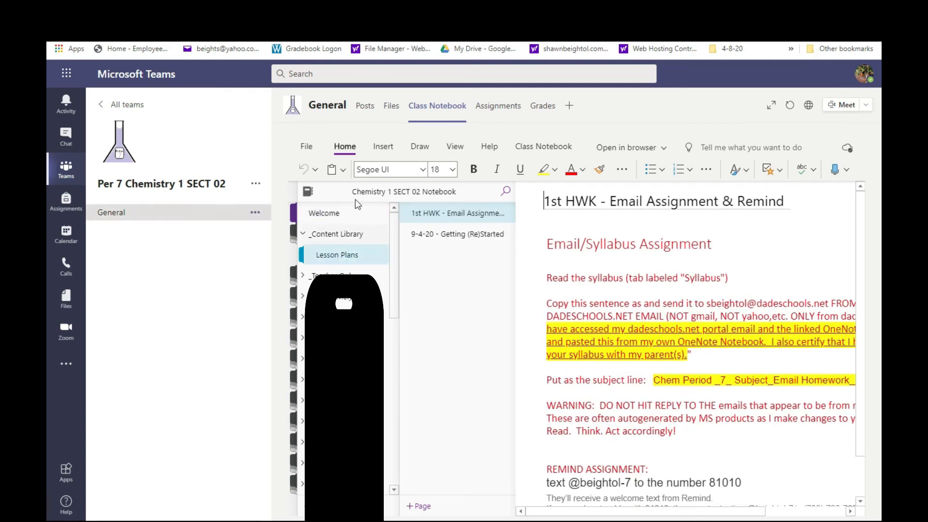
{"action": "left_click", "coordinate": [457, 248]}
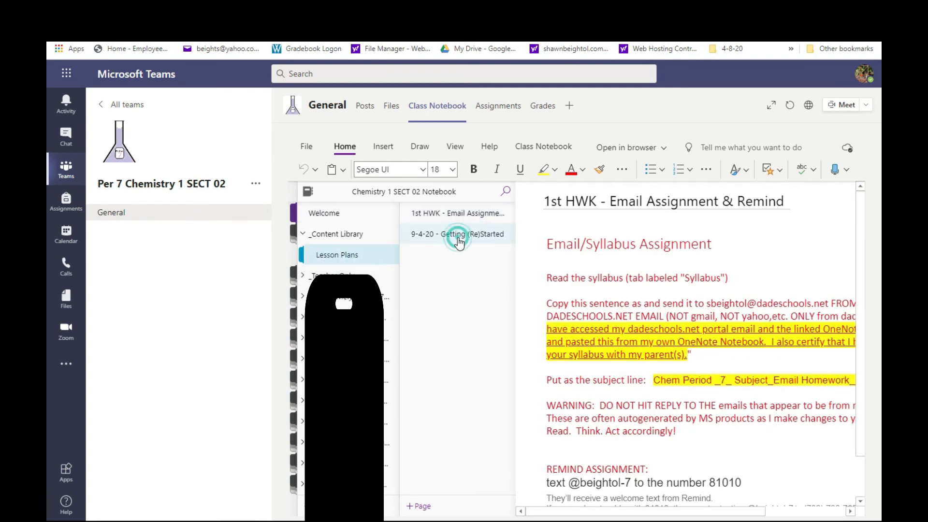